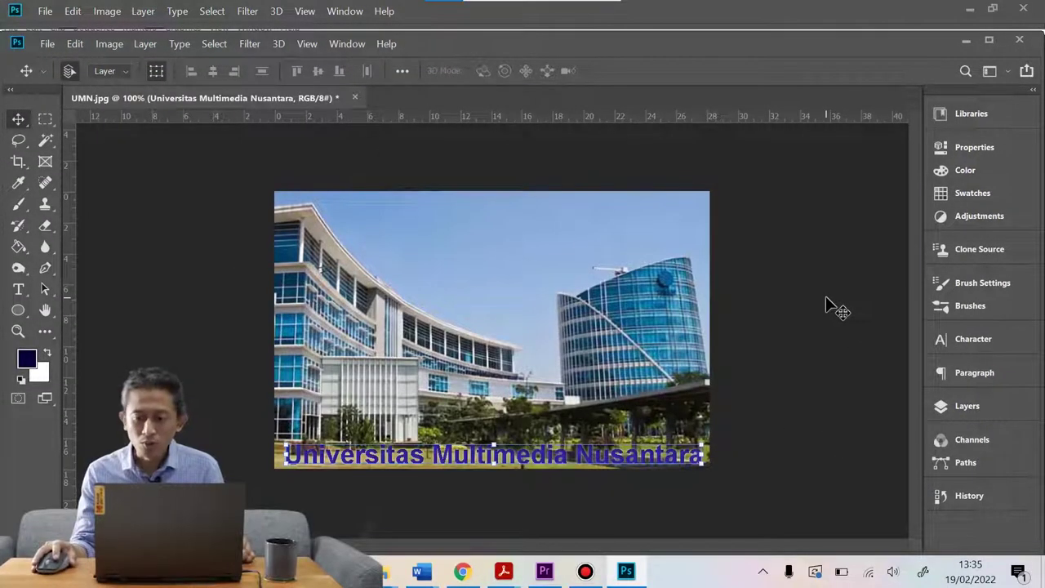
Step: Open the Layers panel from the Window menu to list the title text layer and Background
left_click(970, 407)
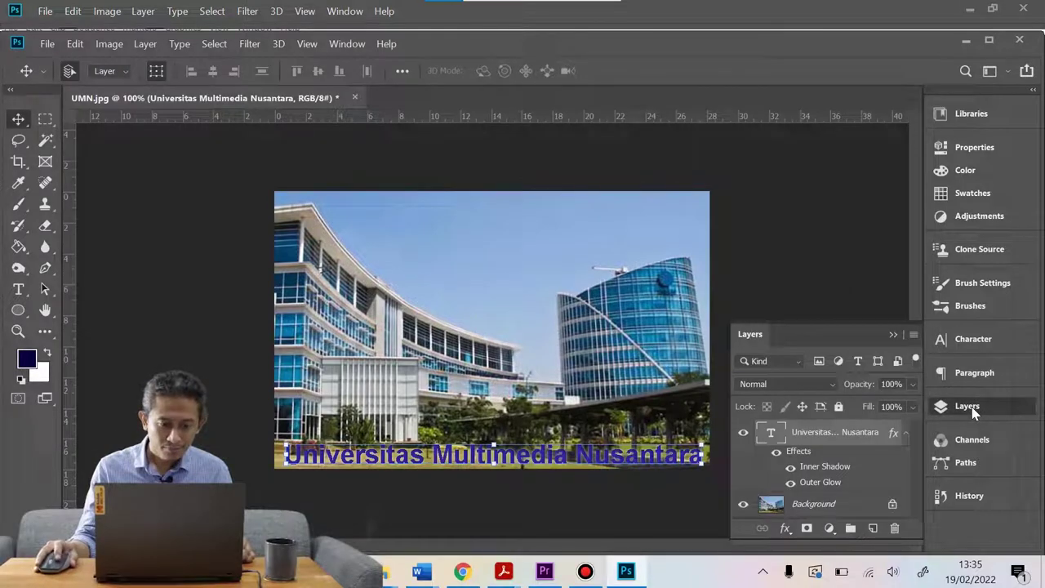
left_click(973, 411)
left_click(338, 45)
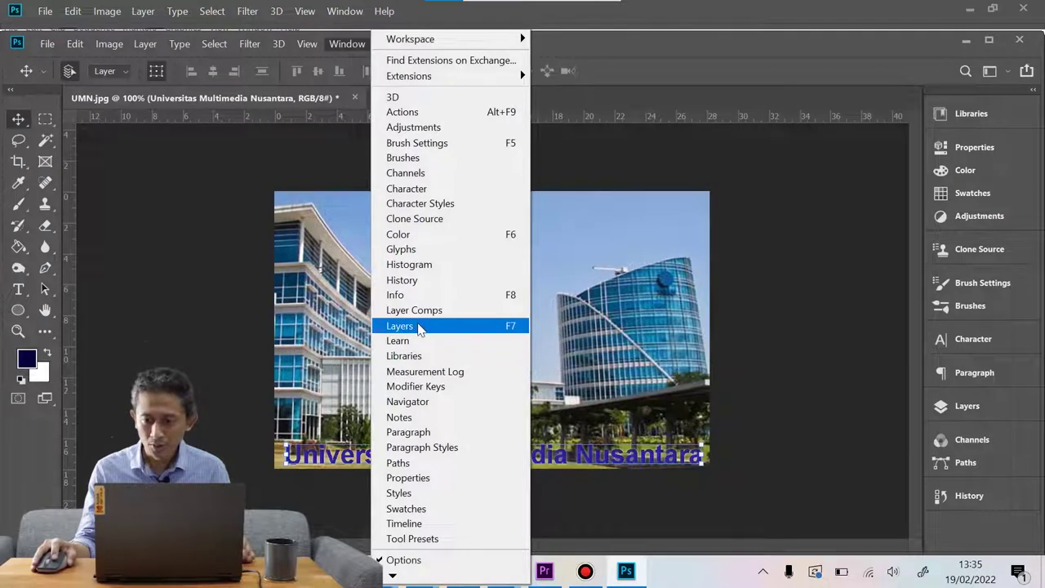
left_click(419, 328)
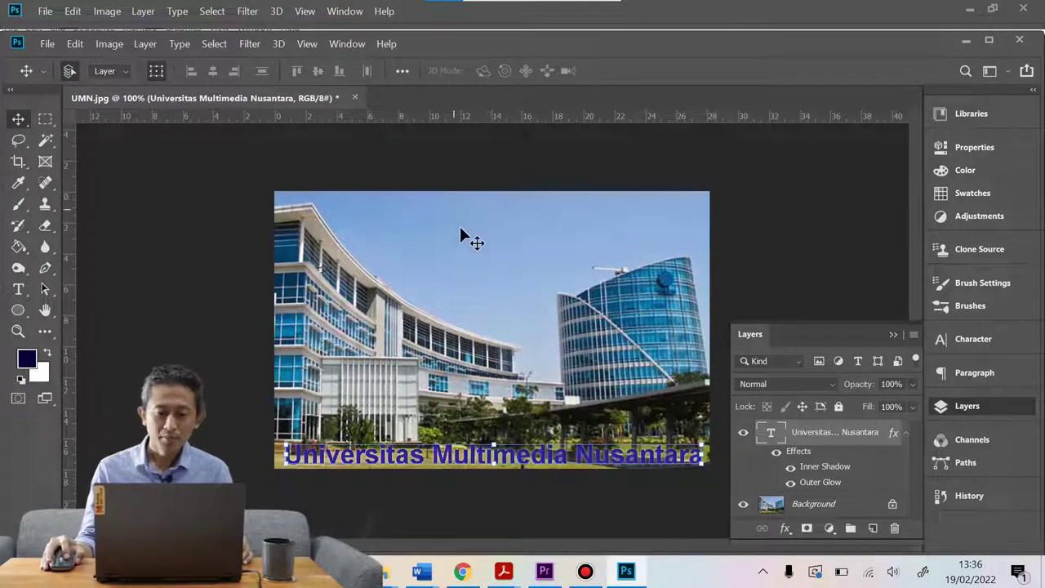
Step: On the Background layer, Magic Wand the upper and lower sky, then invert the selection
left_click(853, 506)
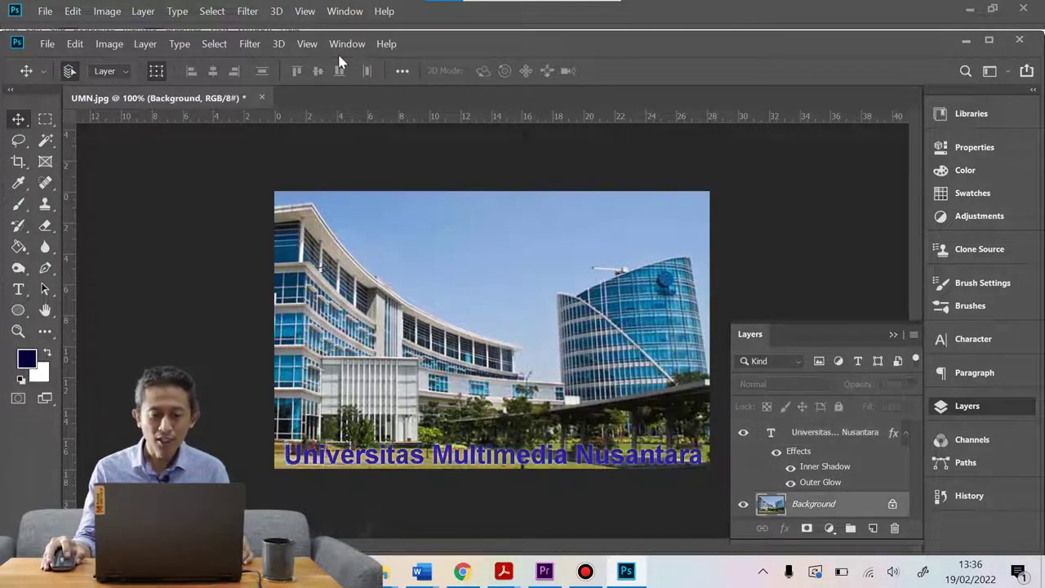
left_click(48, 143)
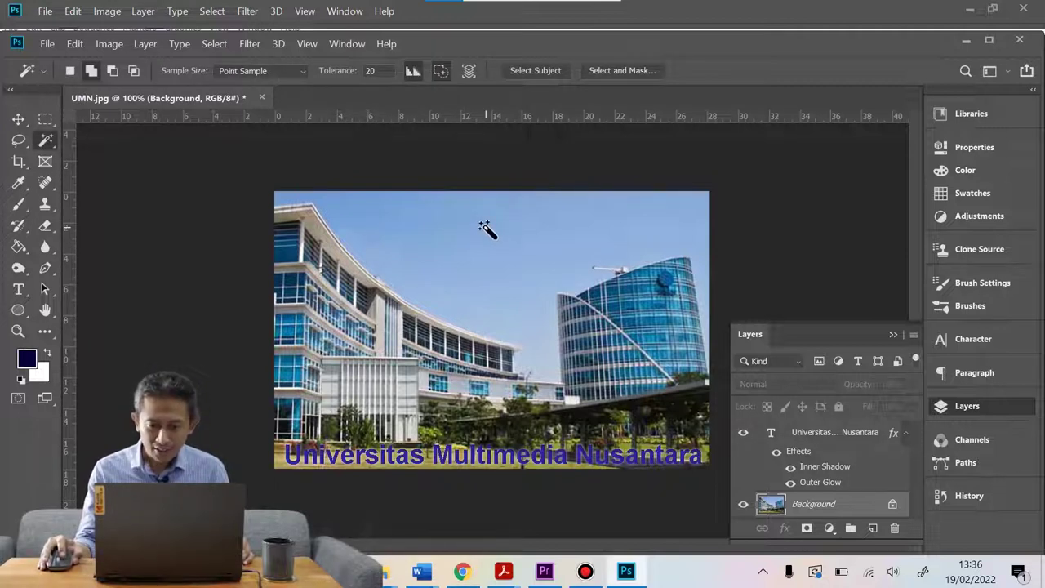
left_click(486, 230)
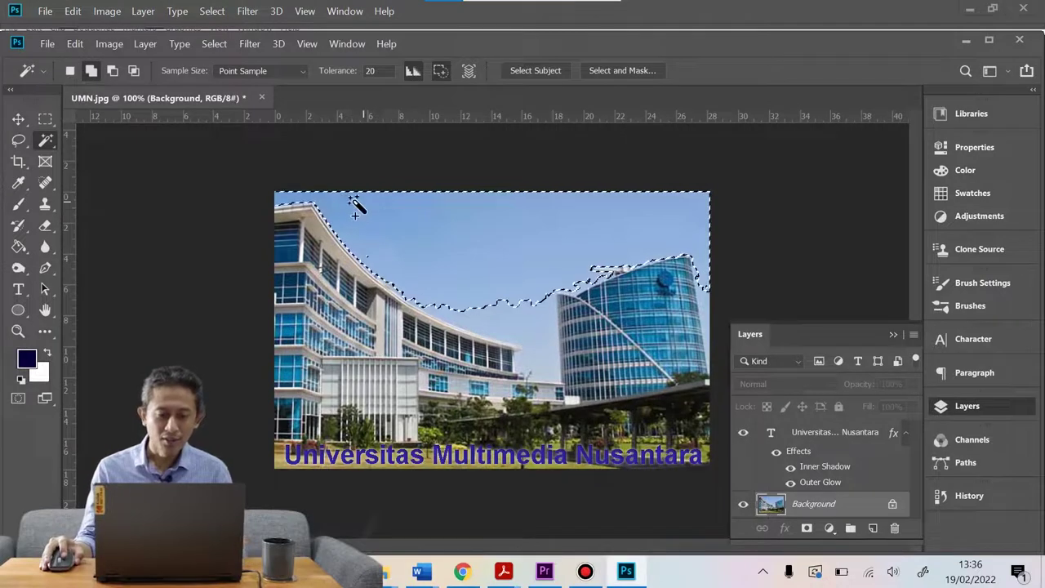
left_click(539, 335, "shift")
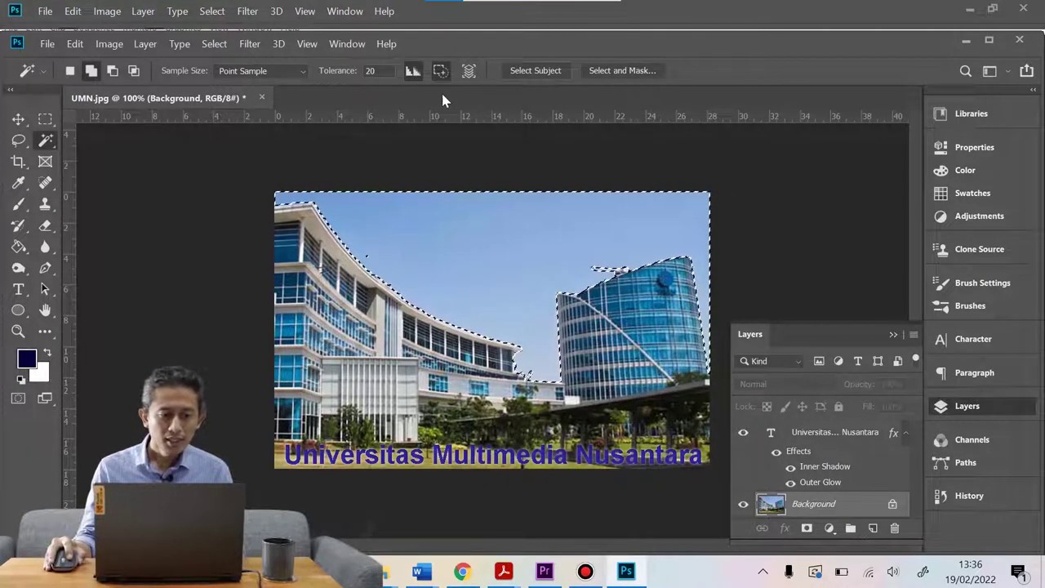
left_click(215, 44)
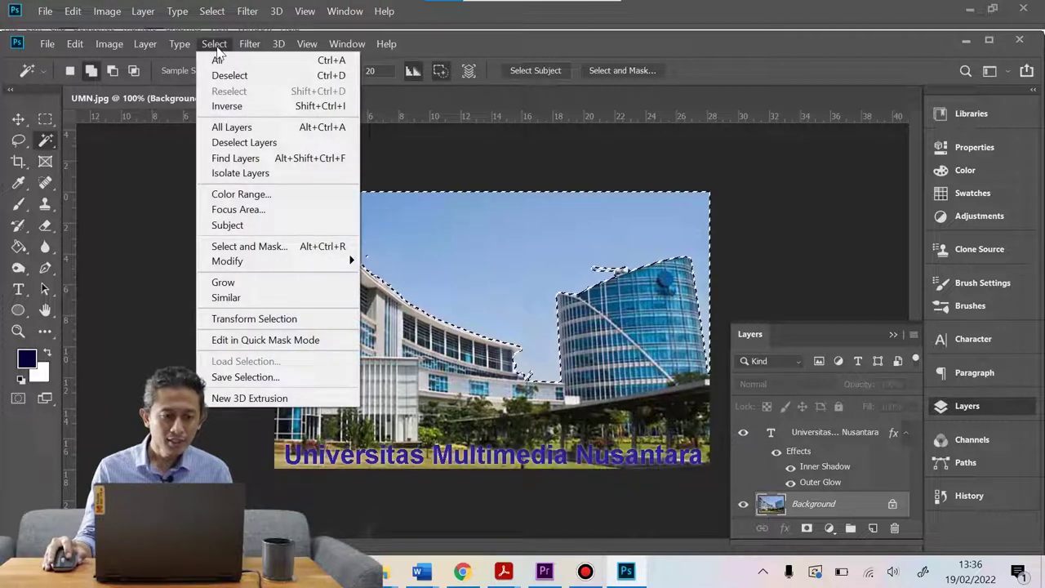
left_click(227, 106)
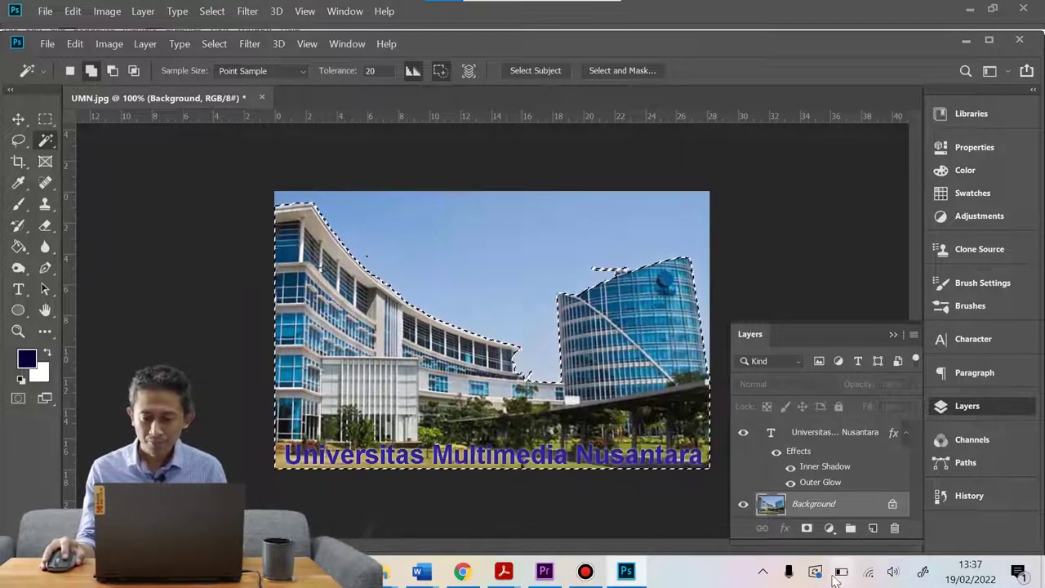
Step: Add a layer mask to the Background layer to hide the sky
left_click(807, 529)
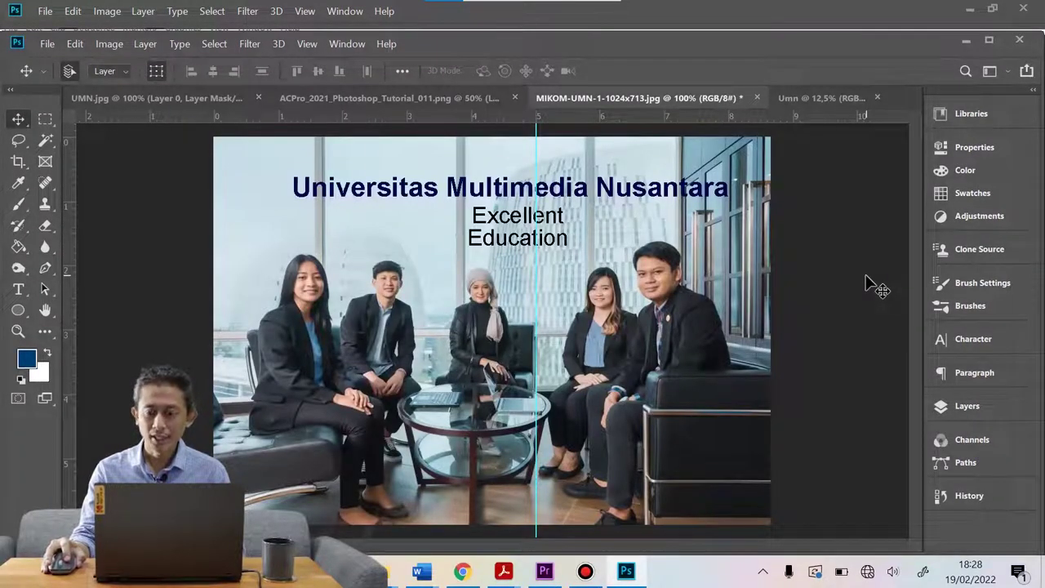
Step: Select all text on the UMN title layer and set its font size to 14 pt
left_click(978, 408)
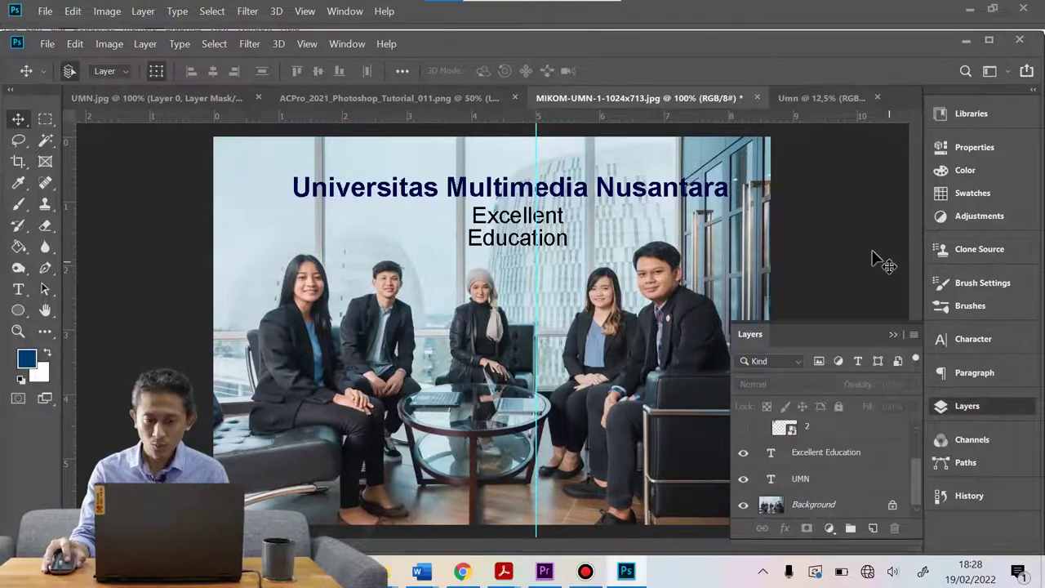
left_click(845, 481)
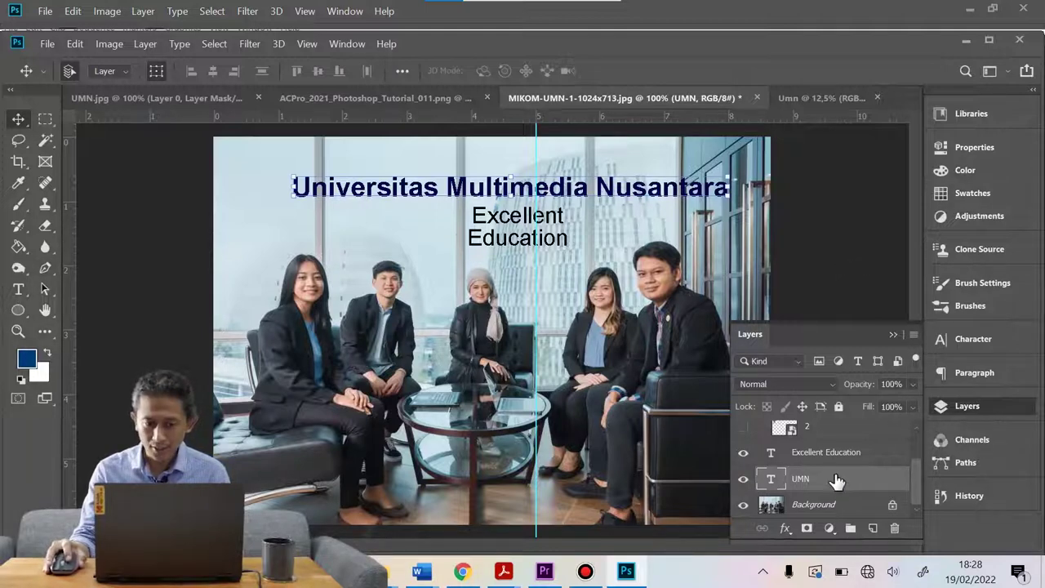
left_click(18, 289)
left_click(515, 193)
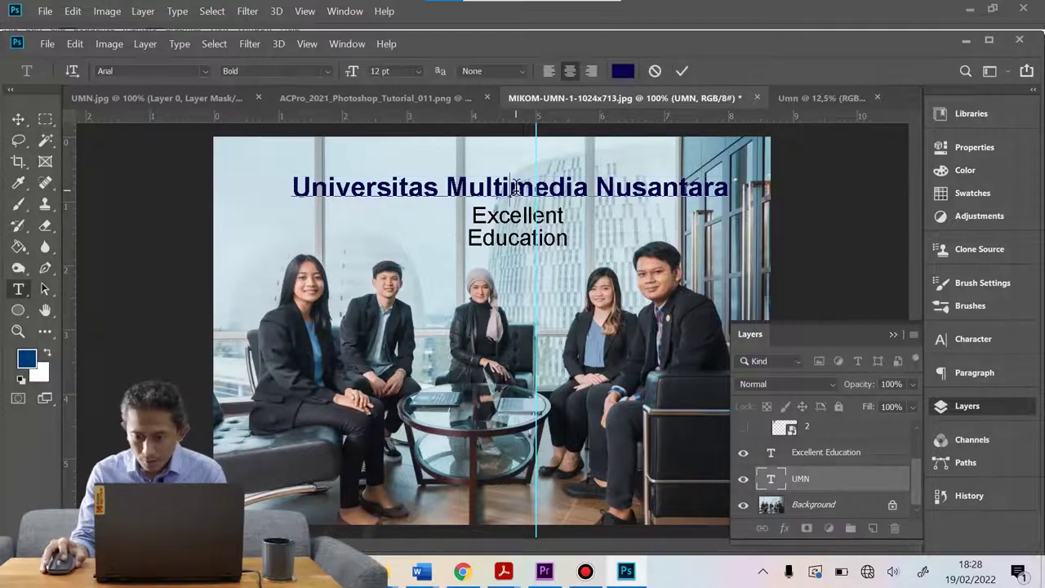
key("ctrl+a")
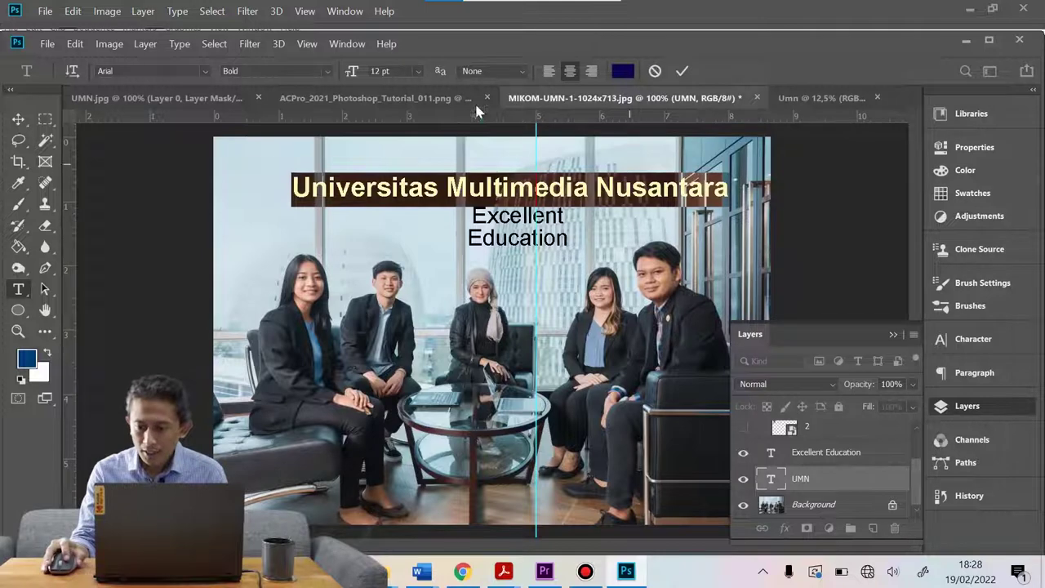
left_click(972, 343)
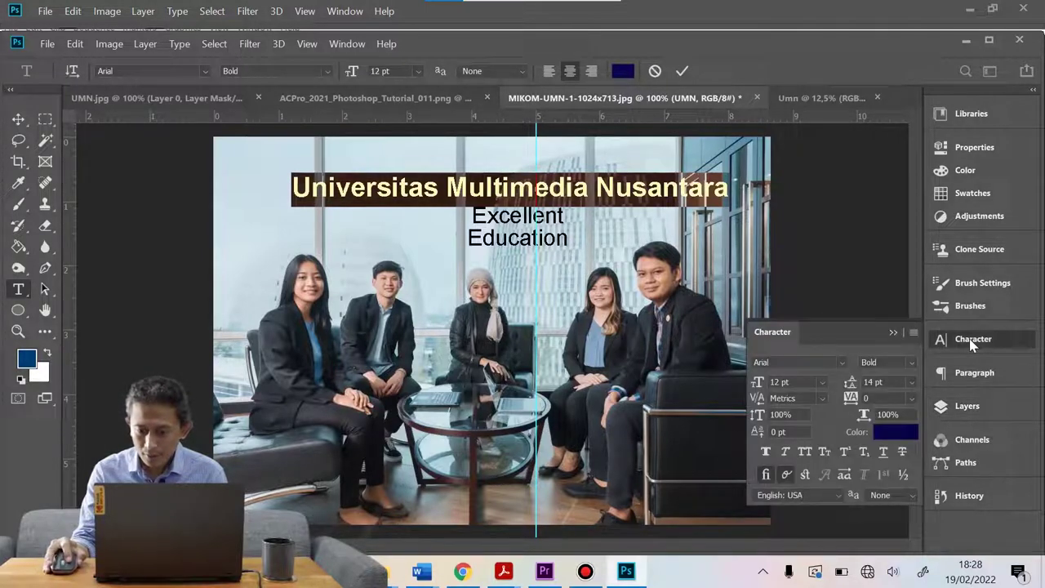
left_click(790, 384)
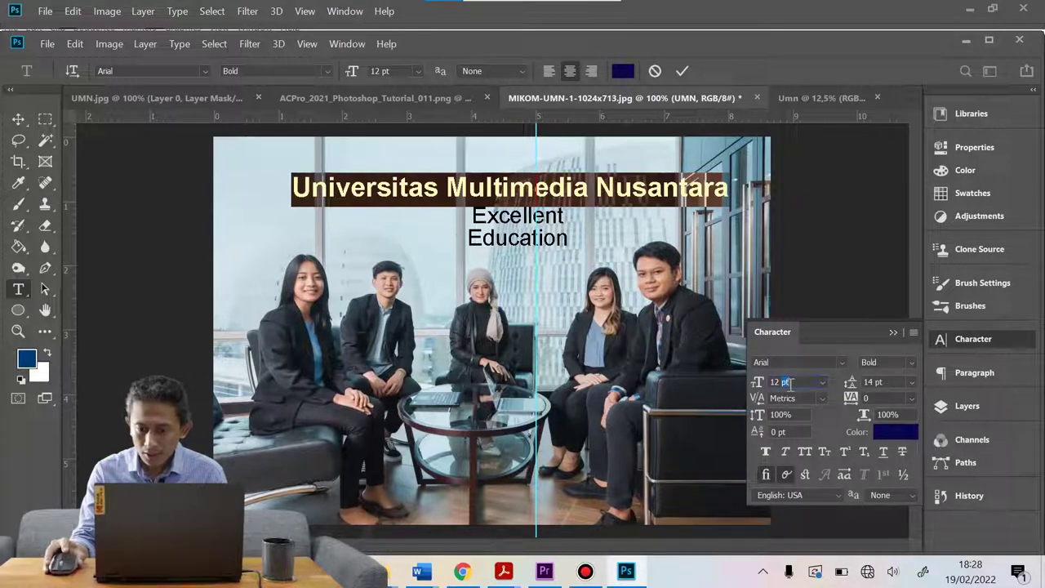
left_click(799, 382)
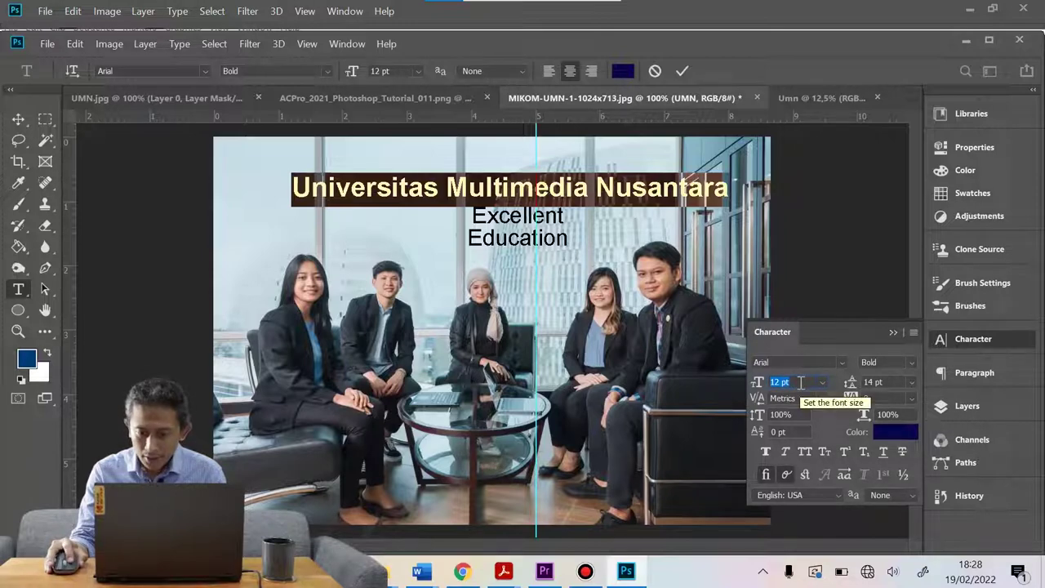
type("14")
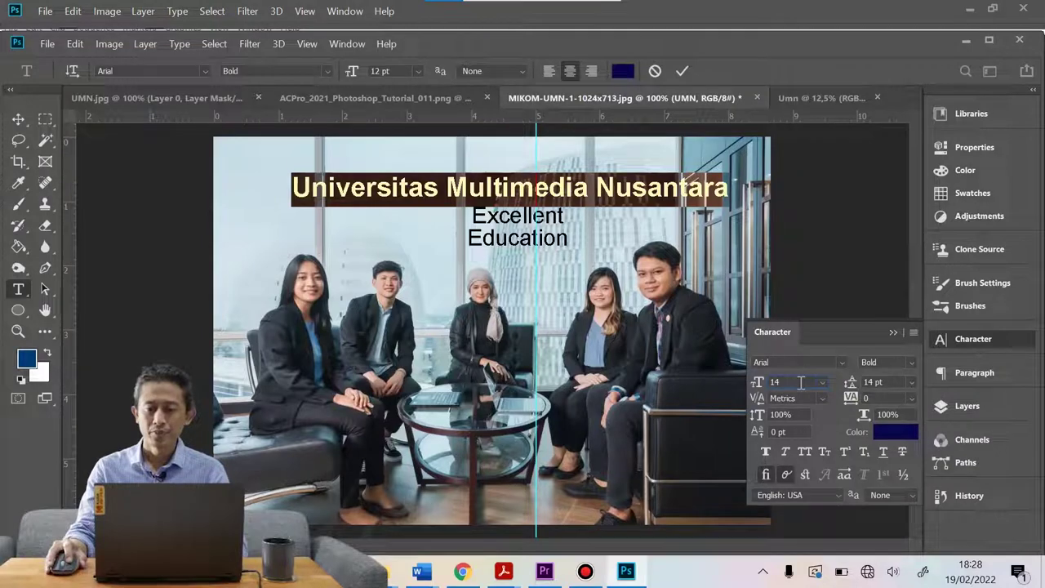
left_click(824, 281)
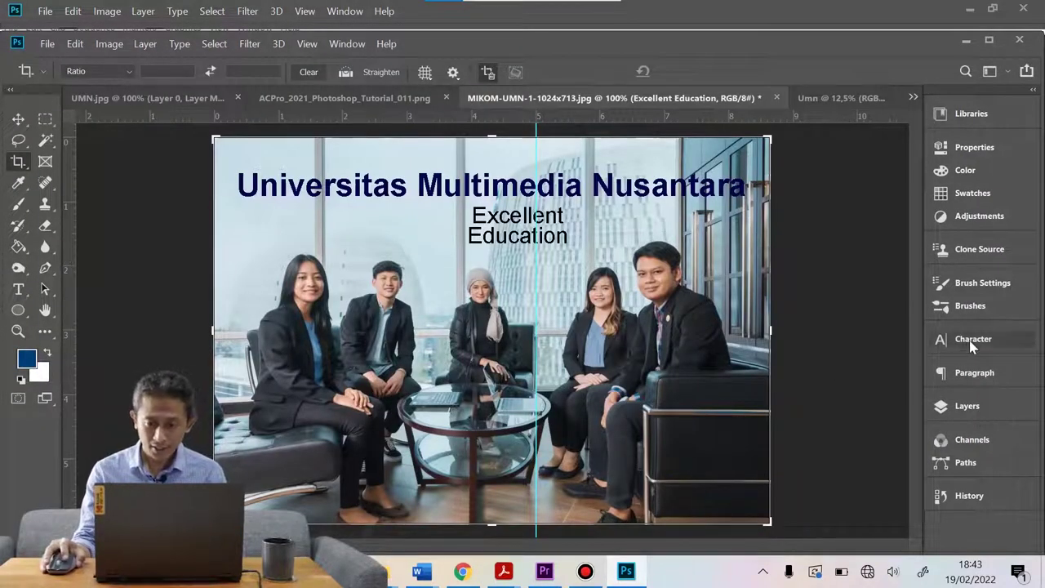
Step: Select all the Excellent Education text and change its leading from 9 pt to 12 pt
left_click(971, 341)
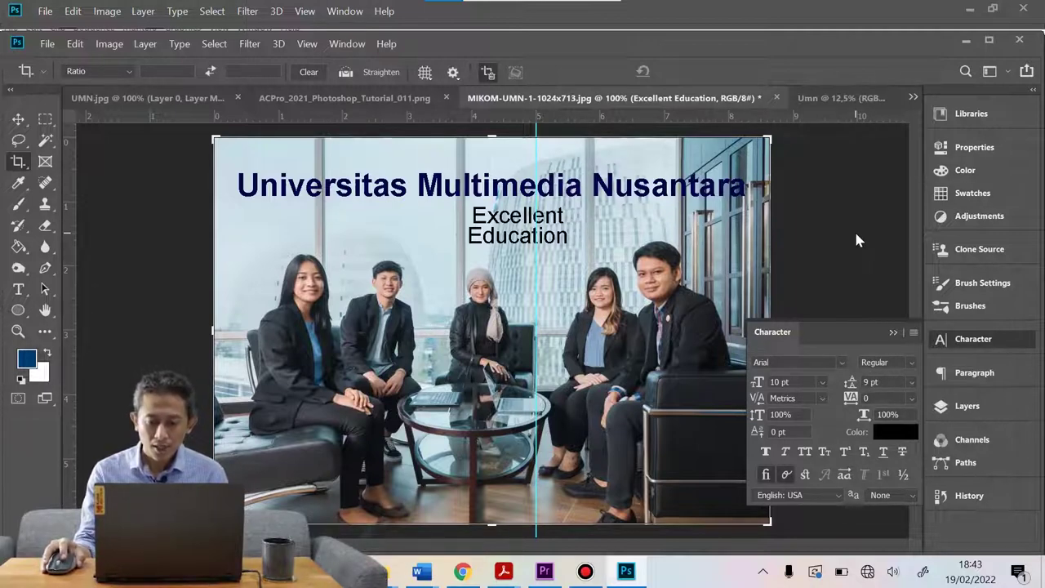
left_click(986, 401)
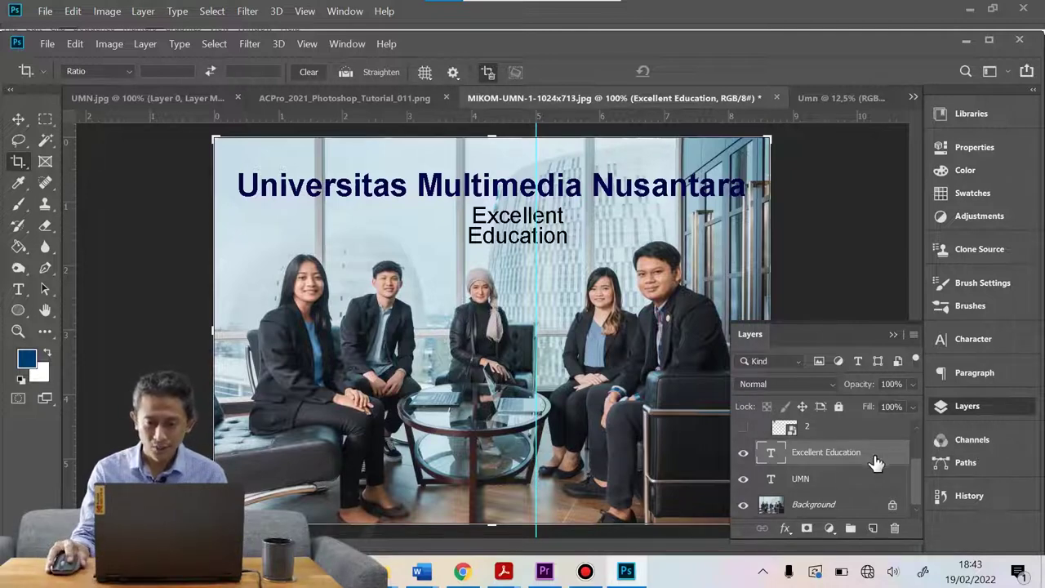
left_click(21, 290)
left_click(477, 219)
key("ctrl+a")
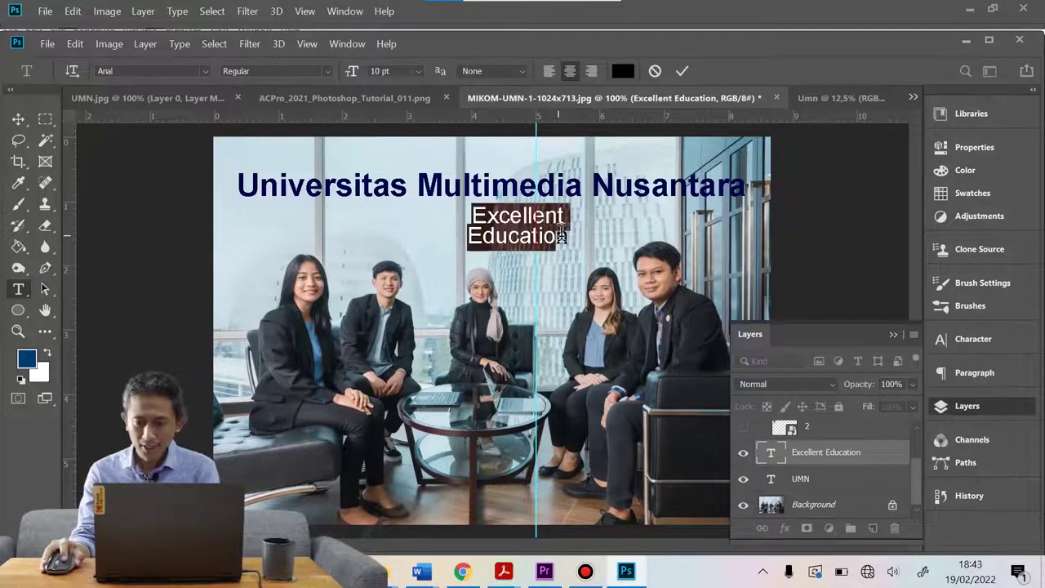
left_click(973, 339)
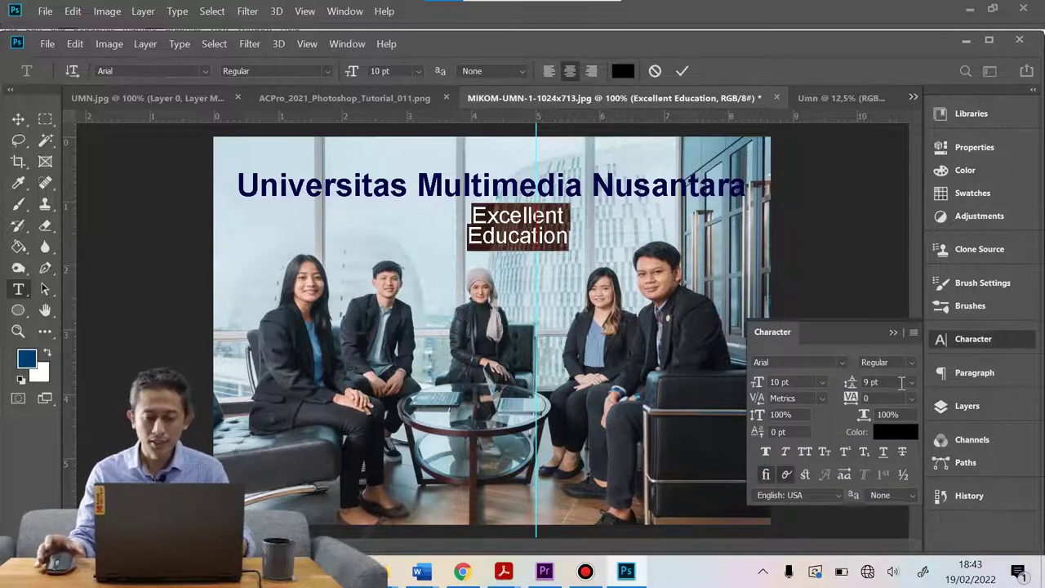
left_click(898, 382)
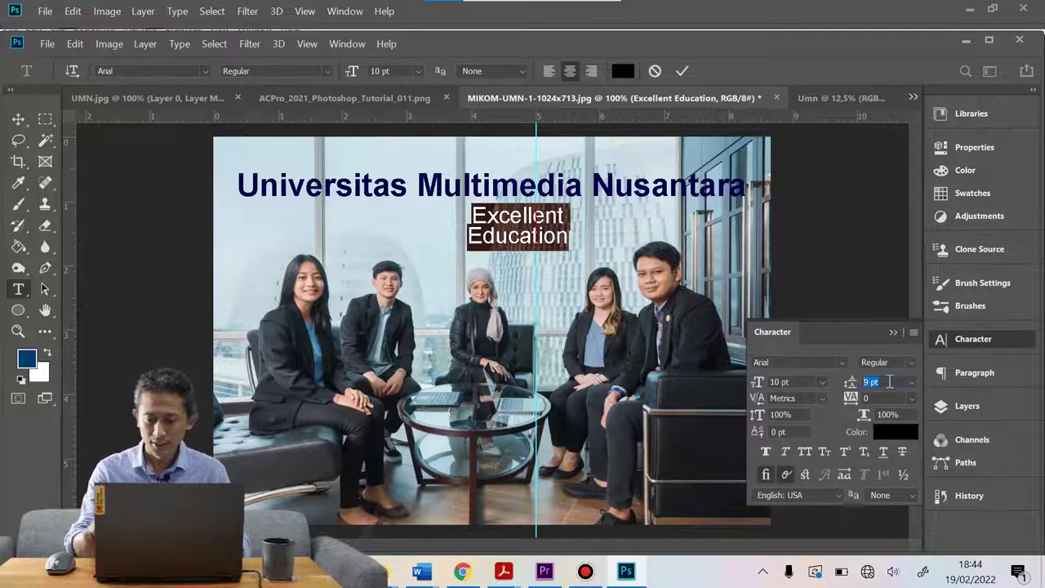
type("12")
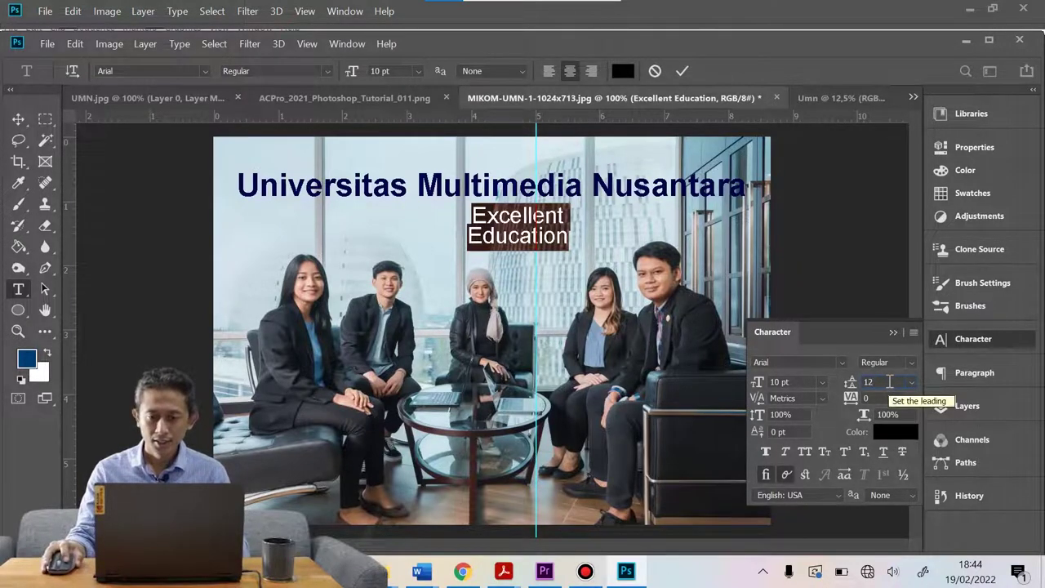
key("Return")
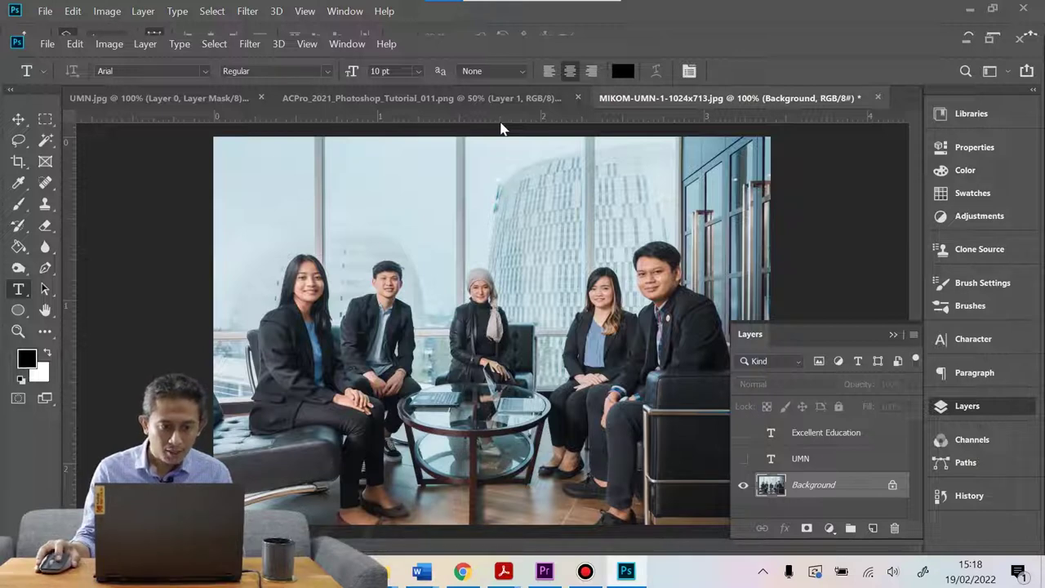
left_click(306, 45)
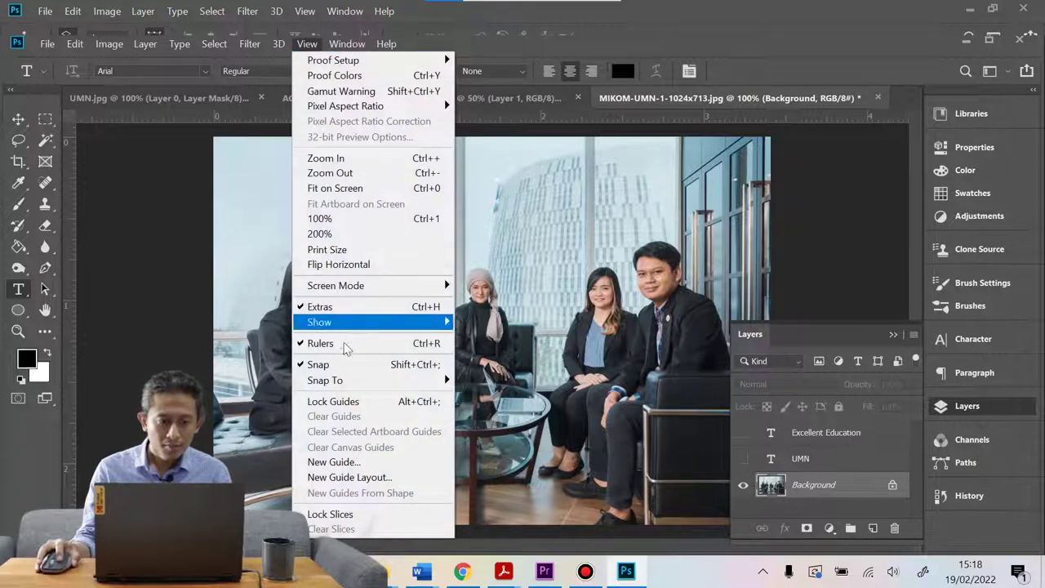
left_click(322, 343)
left_click(307, 47)
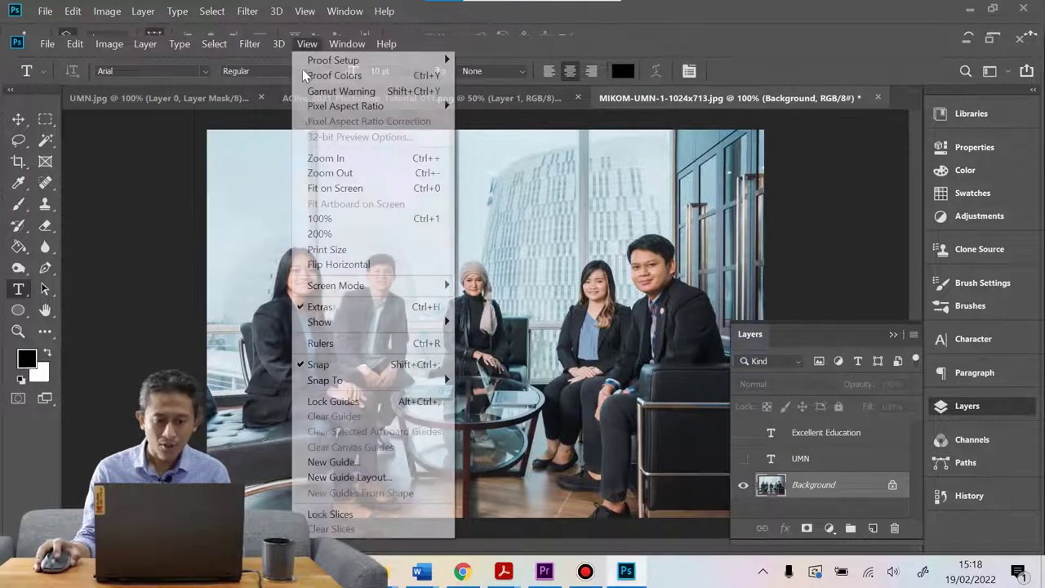
left_click(327, 343)
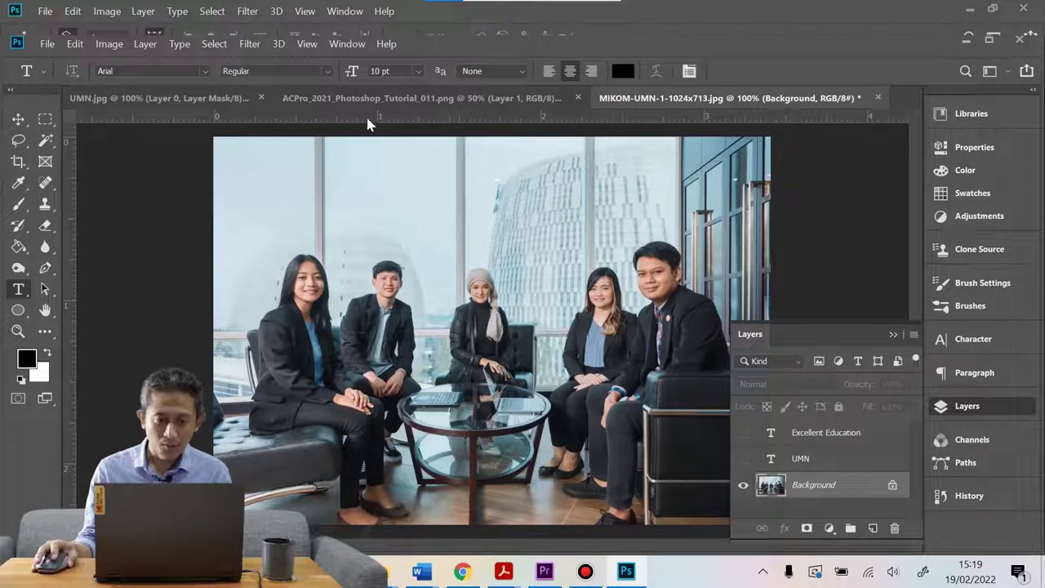
Step: Switch the rulers to centimetres and place a vertical guide near the photo's centre (5,02 cm)
right_click(485, 122)
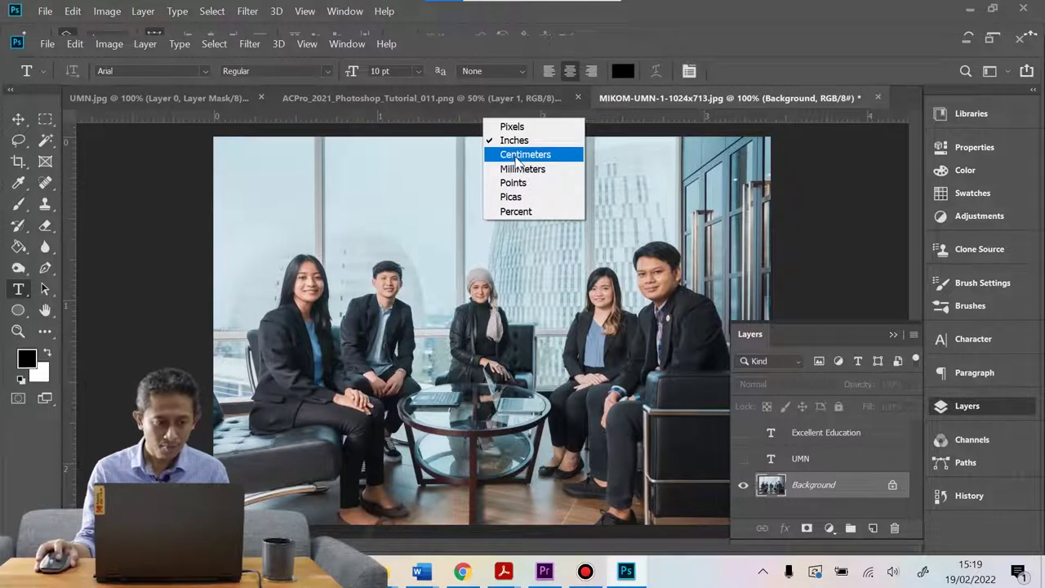
left_click(521, 155)
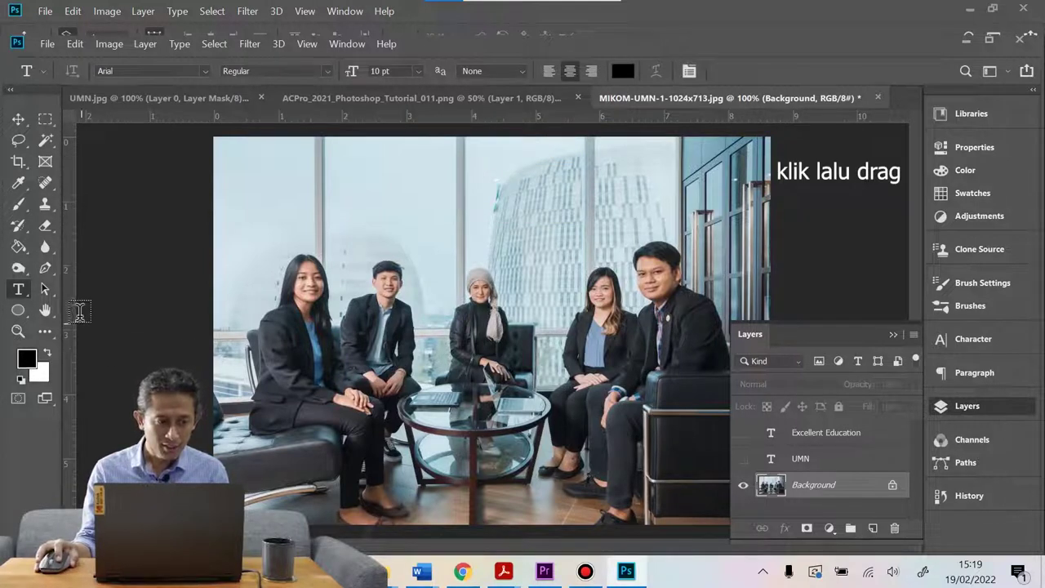
left_click_drag(80, 310, 433, 343)
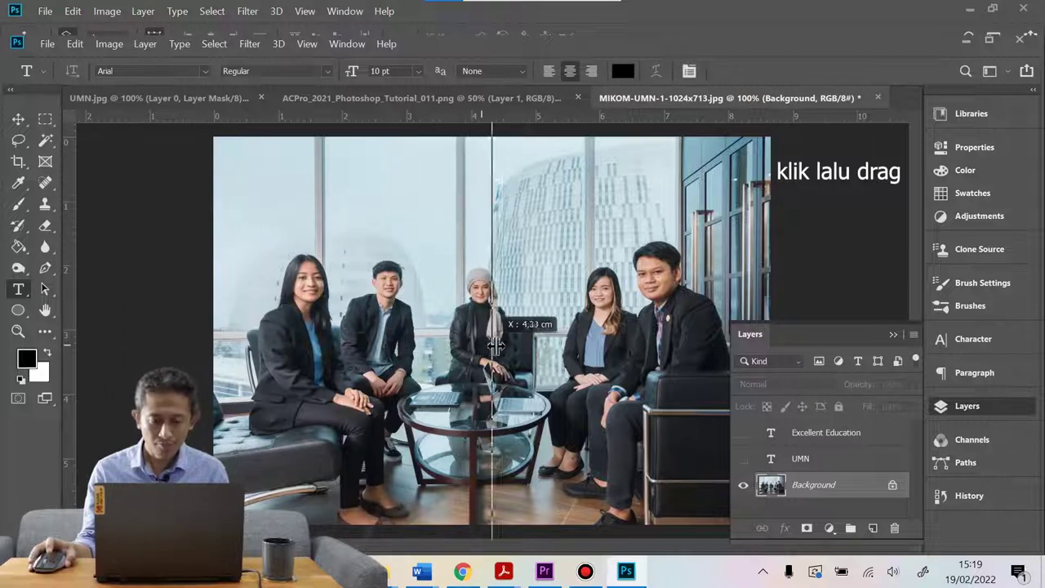
left_click_drag(433, 343, 537, 350)
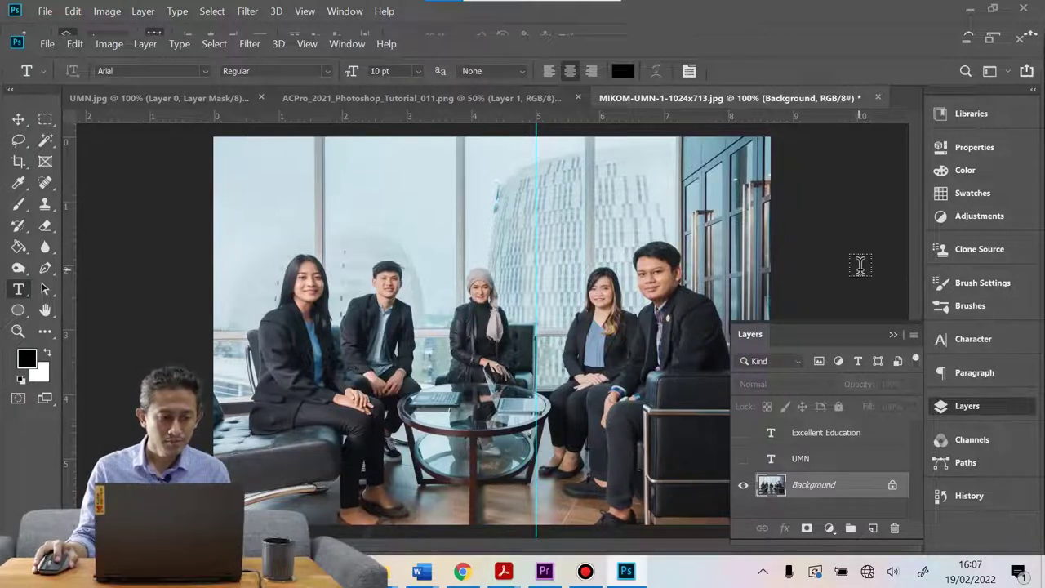
Step: Open the File menu
left_click(42, 44)
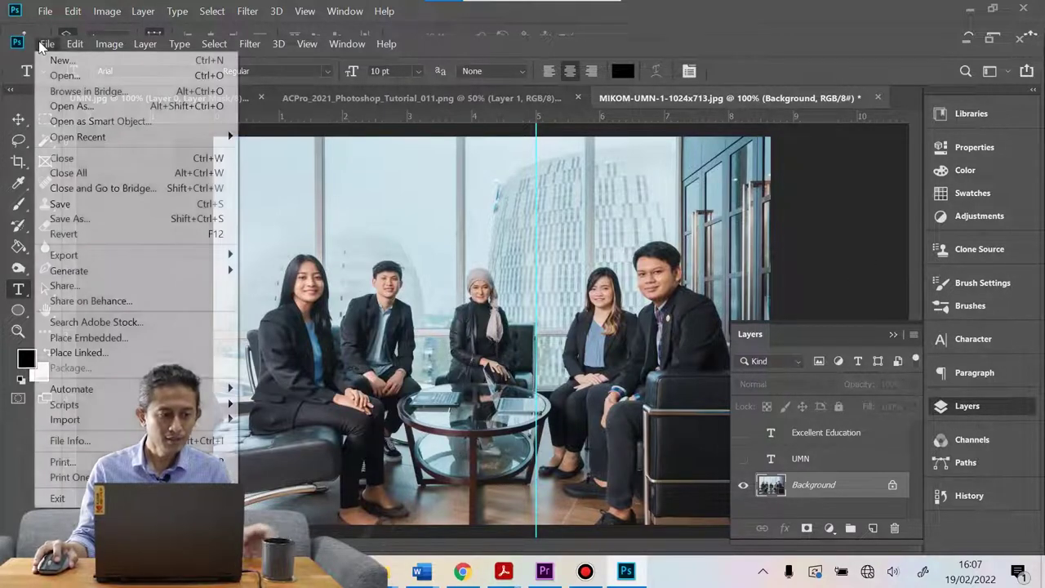
Step: Create a new Tabloid 11 x 17 in print document named 'Umn' with a black background
left_click(55, 54)
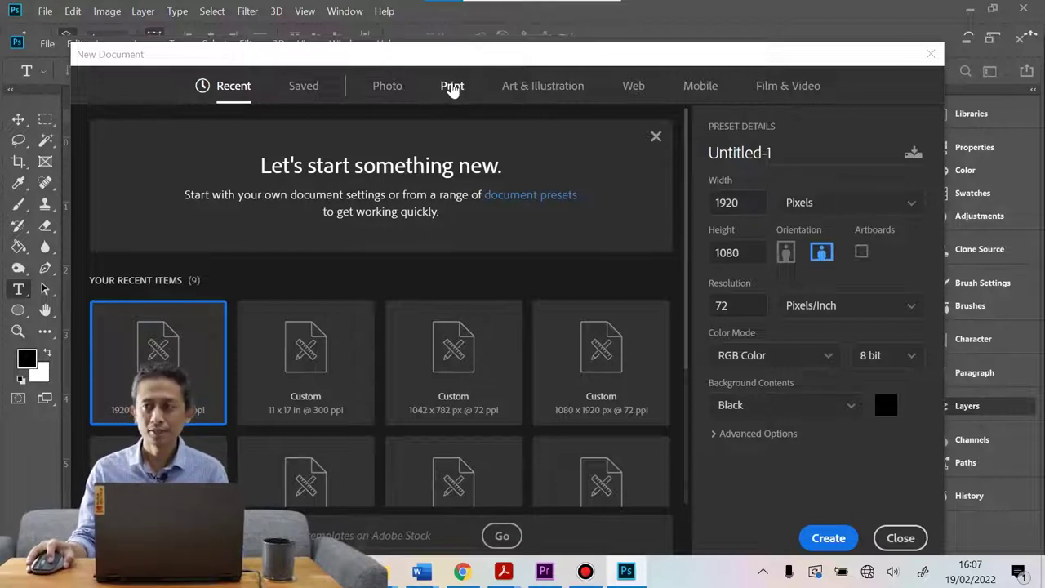
left_click(451, 88)
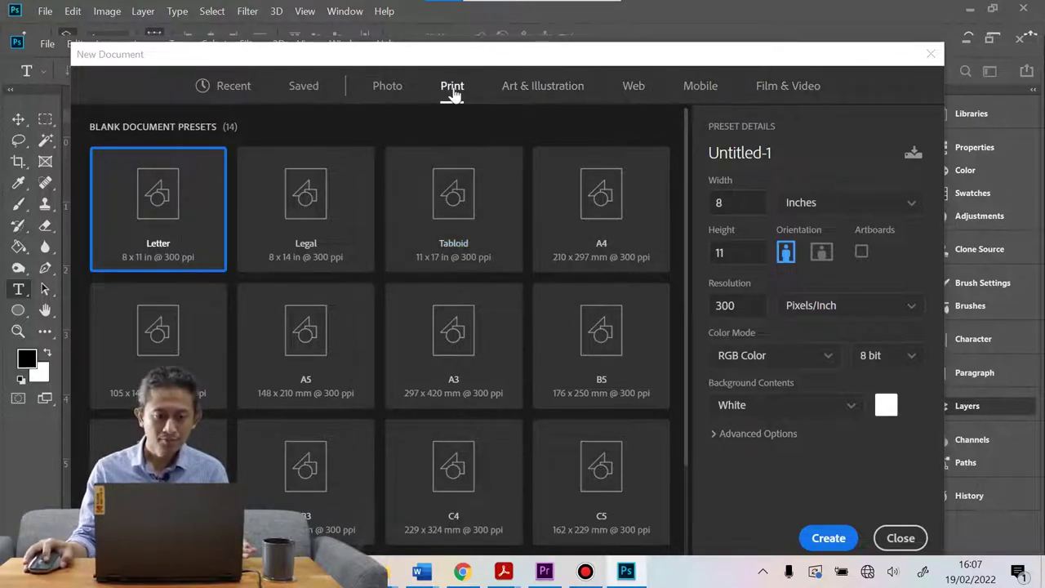
left_click(460, 206)
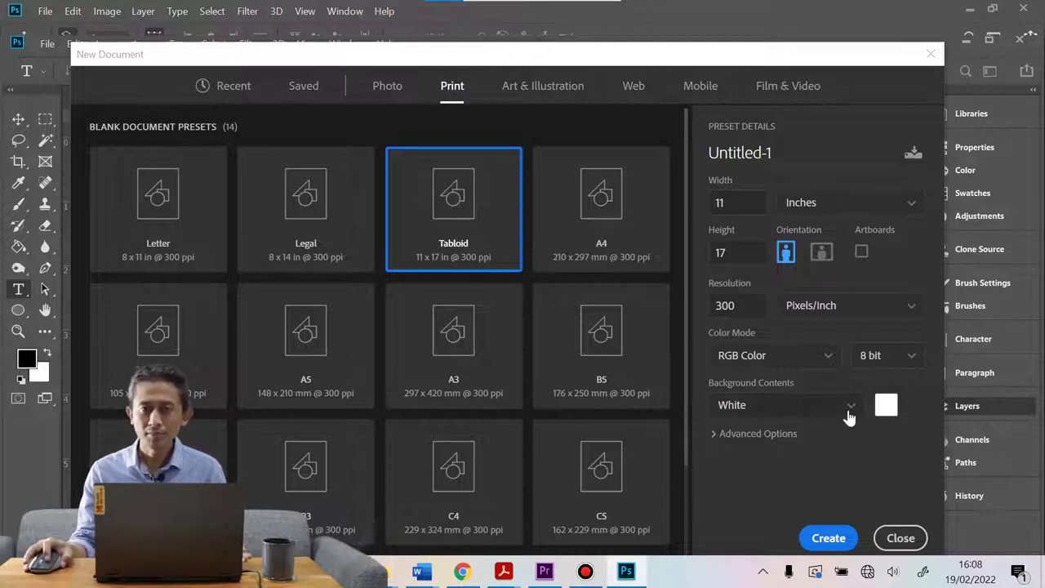
left_click(851, 408)
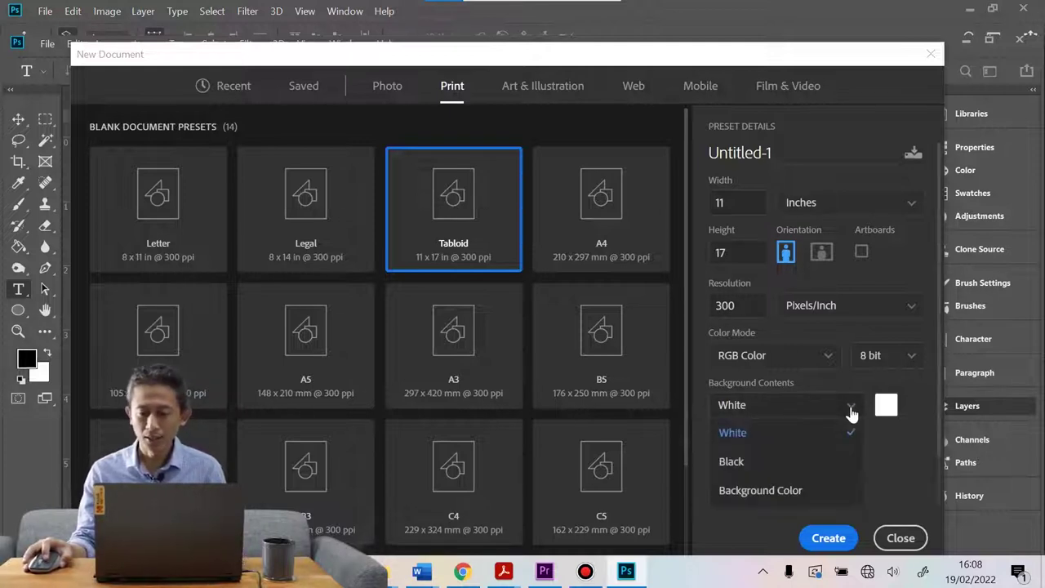
left_click(779, 462)
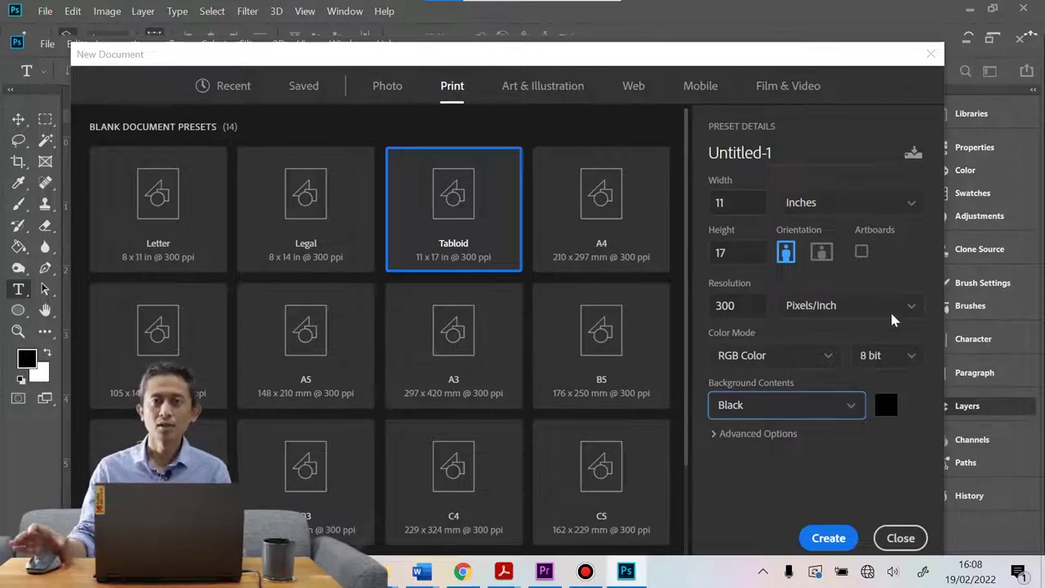
double_click(804, 146)
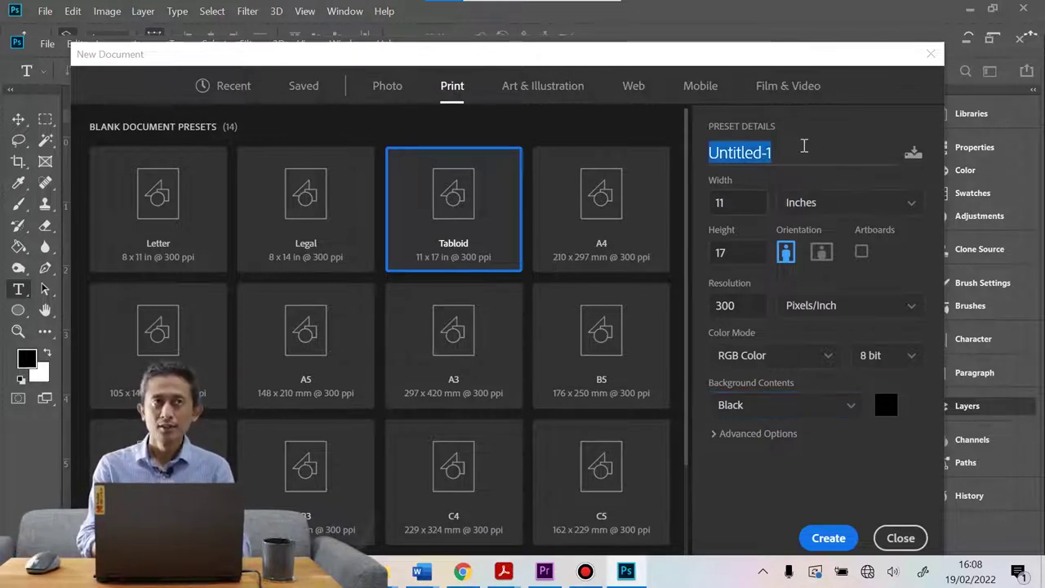
type("Umn")
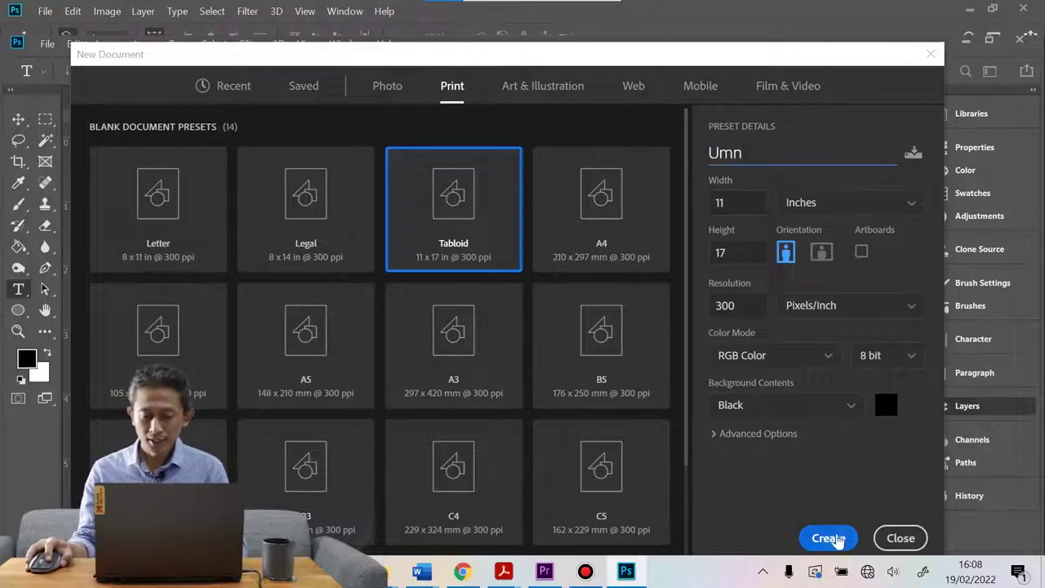
left_click(828, 538)
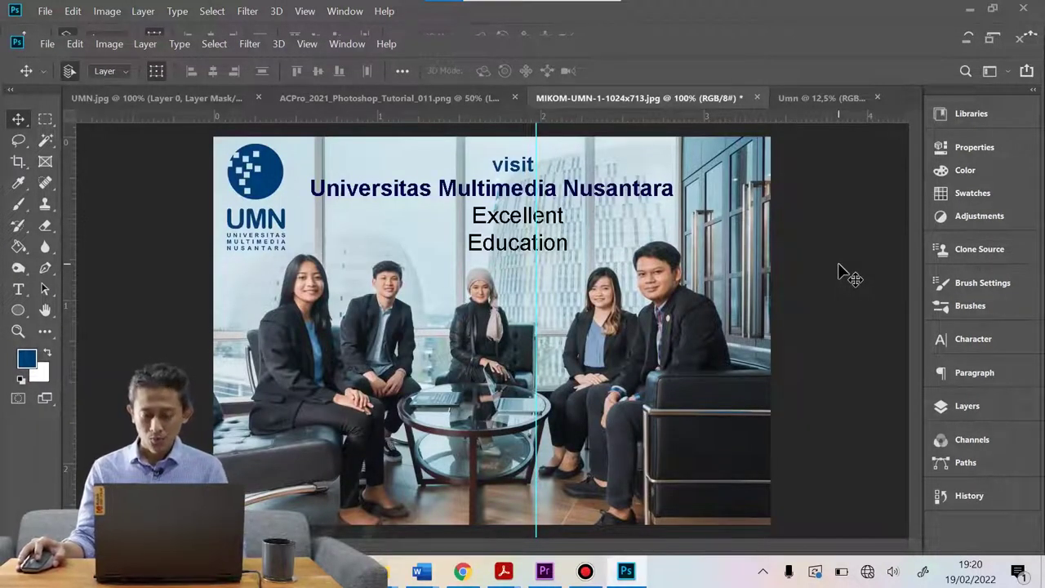
Step: Select layers 1 and 2 together and group them into Group 1
left_click(966, 407)
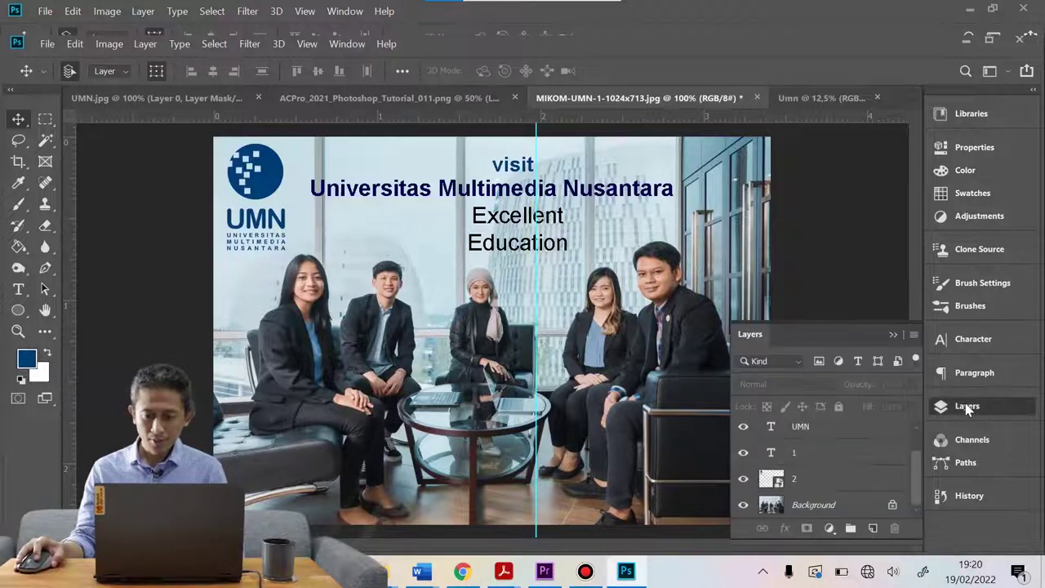
left_click(847, 454)
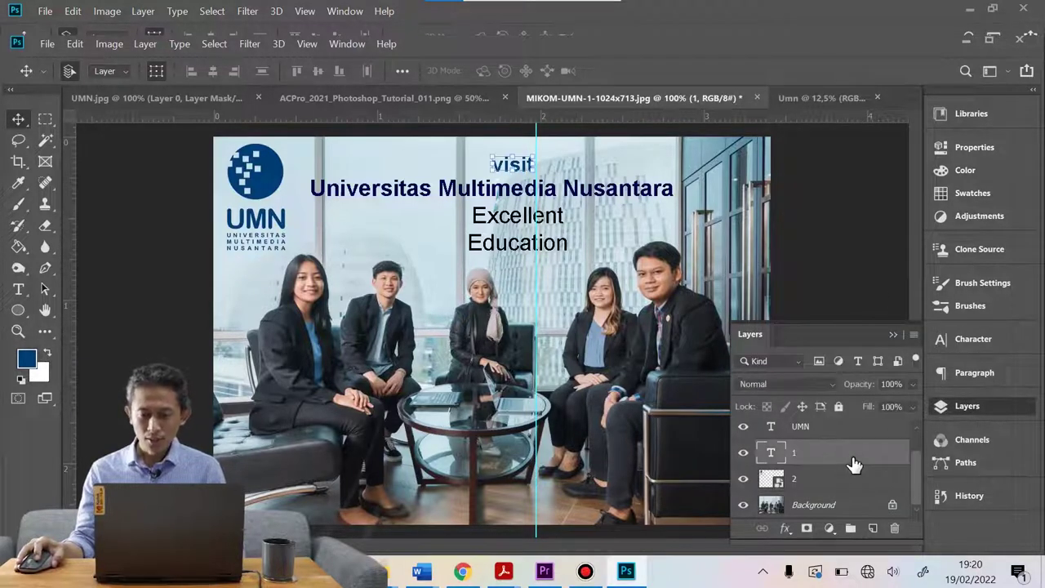
left_click(857, 482)
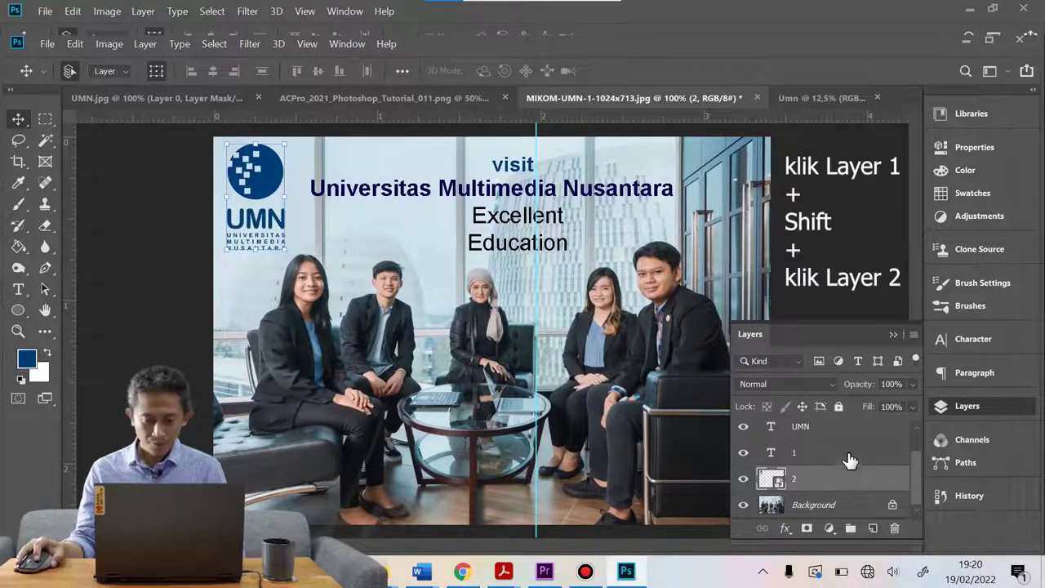
left_click(849, 455)
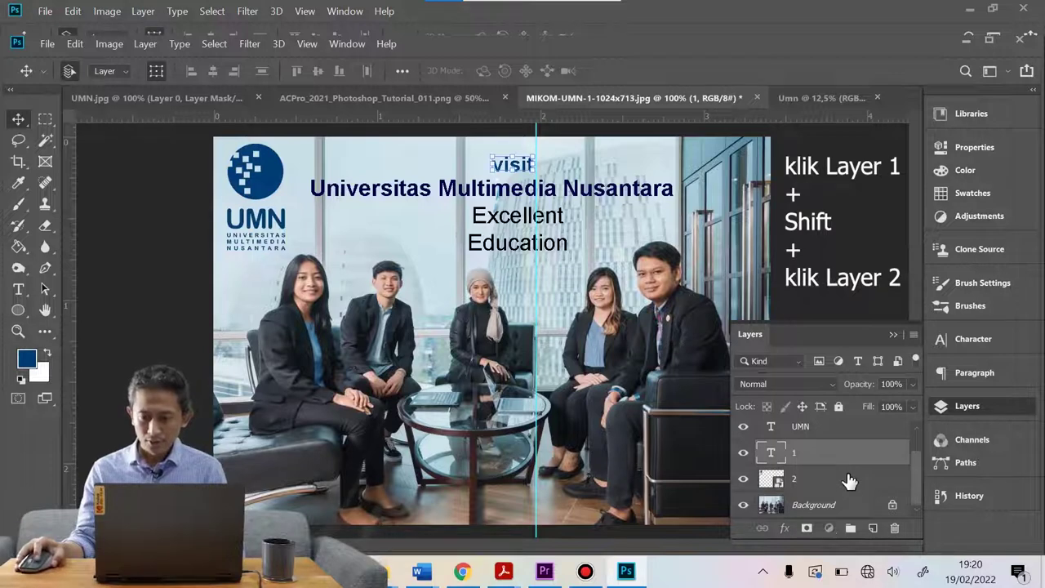
left_click(848, 482, "shift")
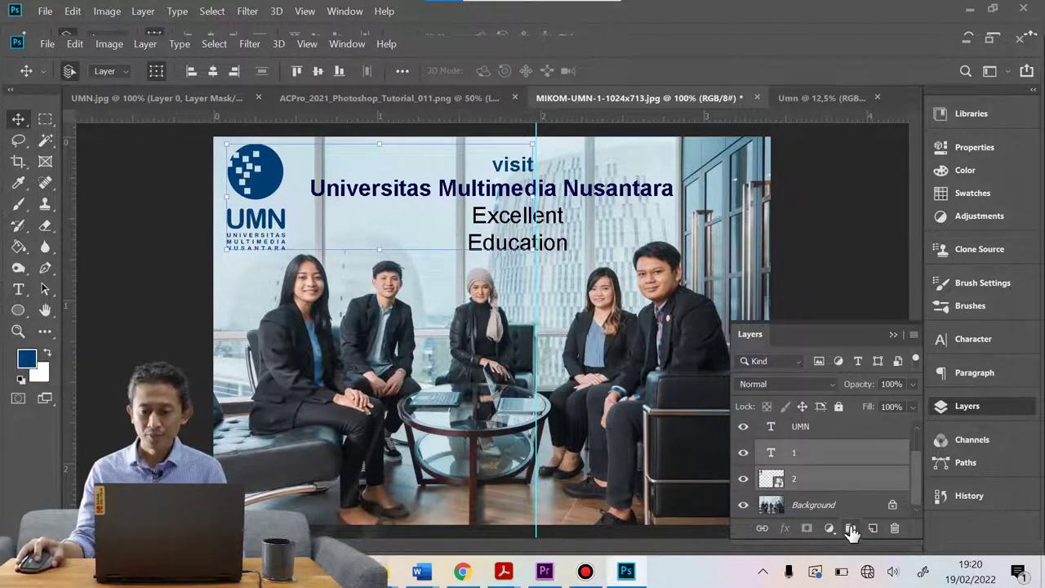
left_click(850, 529)
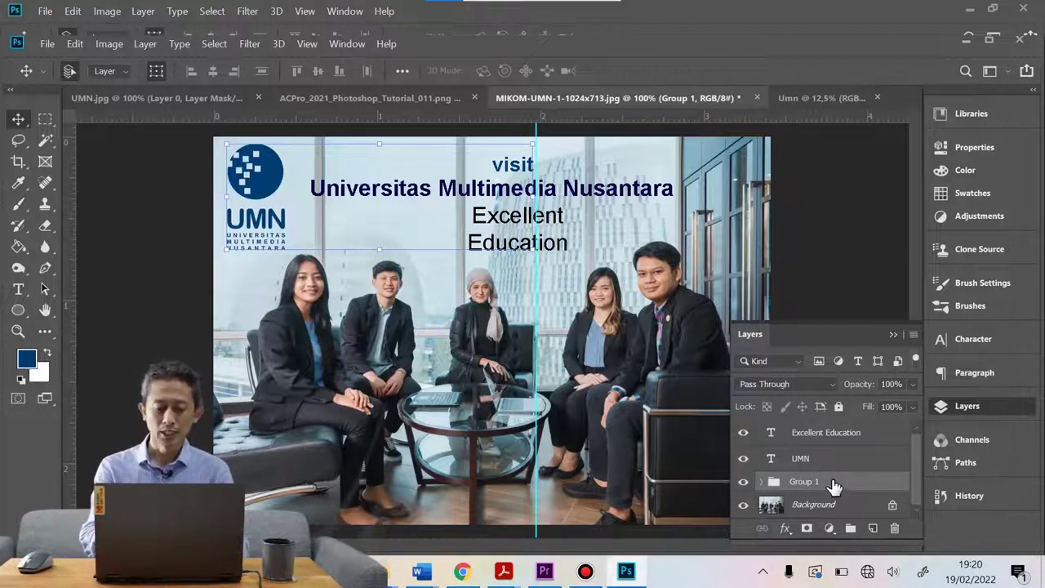
Step: Rename Group 1 to 'Teks'
double_click(816, 483)
type("Teks")
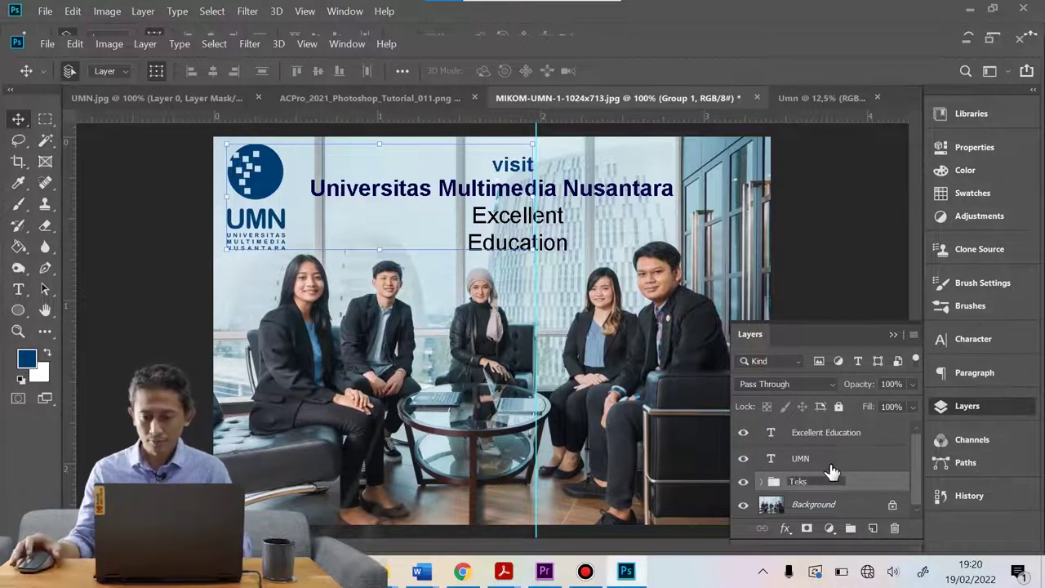
key("Return")
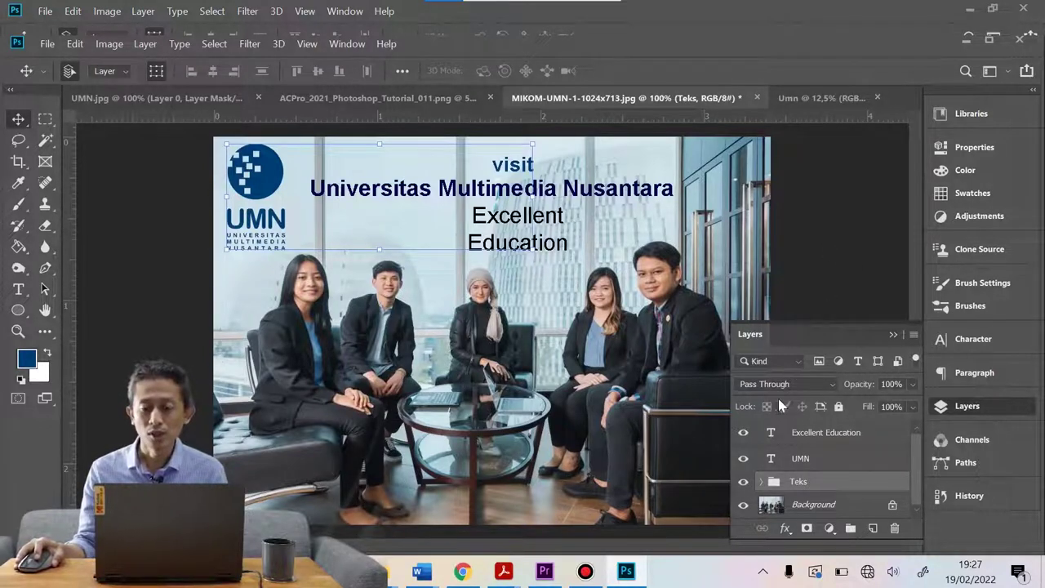
Step: Expand the Teks group and hide its UMN logo layer (layer 2)
left_click(761, 482)
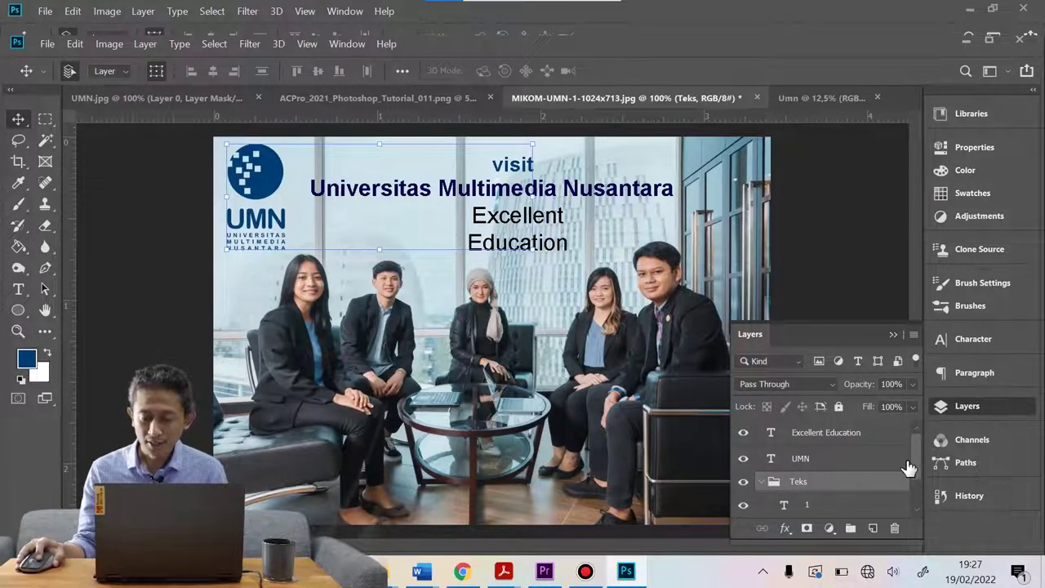
scroll(909, 468, "down", 2)
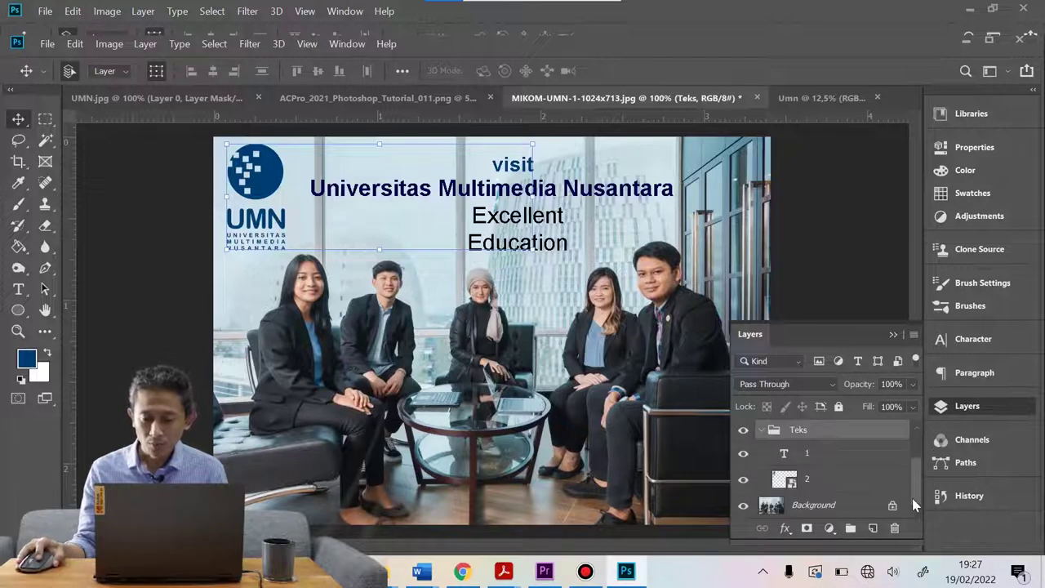
left_click(742, 482)
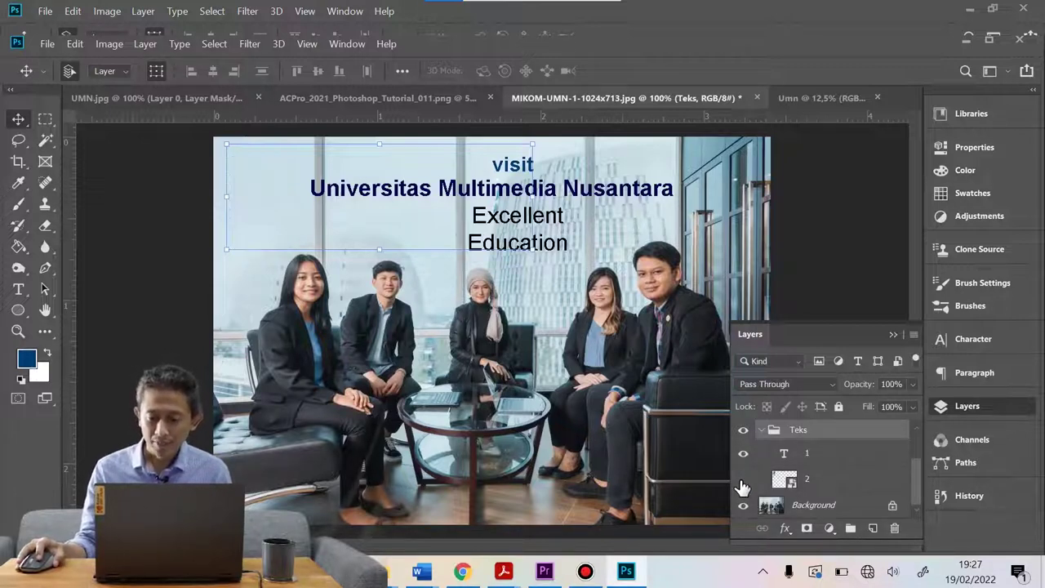
left_click(742, 485)
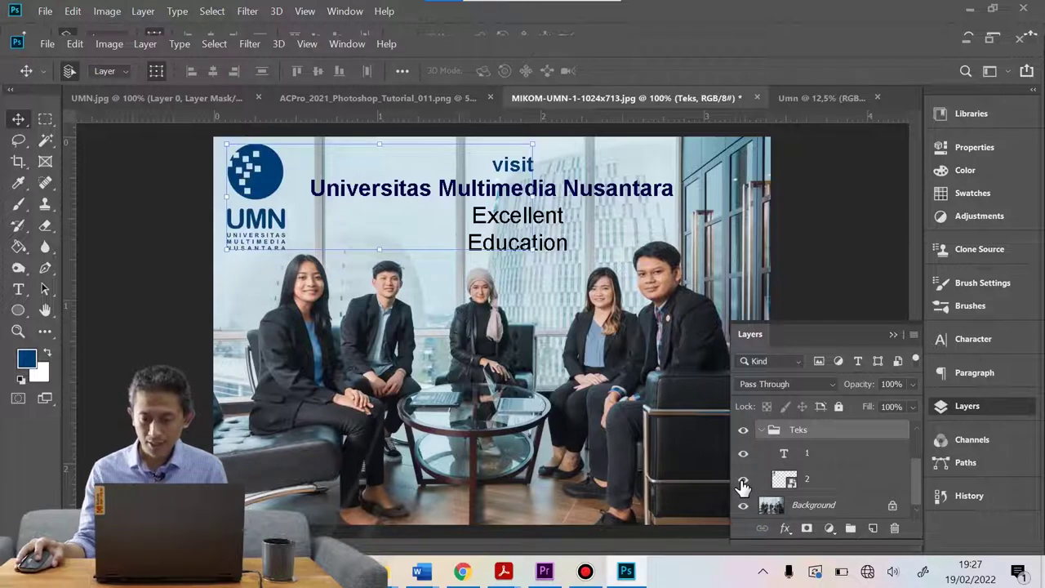
left_click(831, 484)
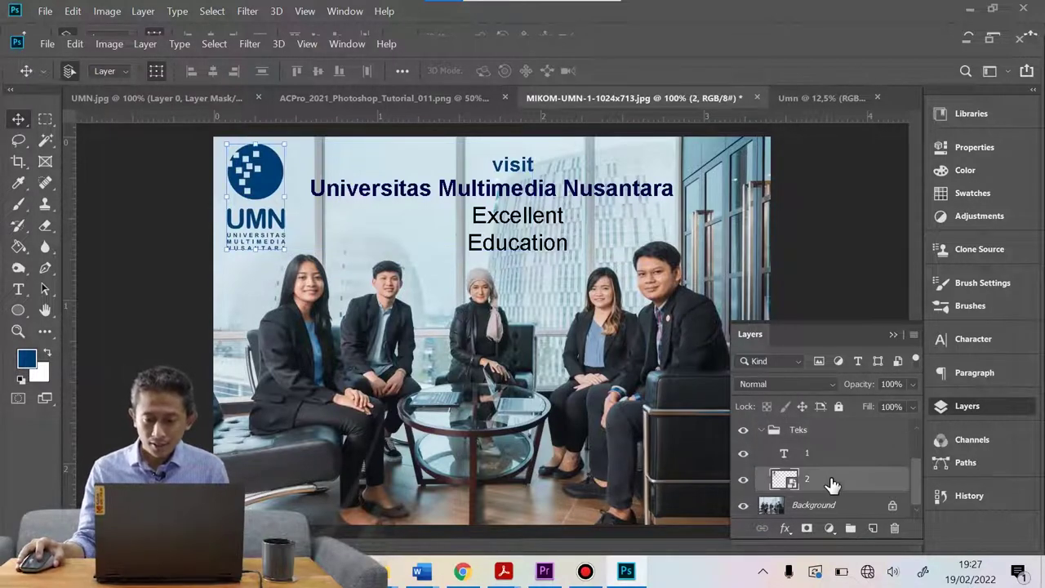
left_click(742, 480)
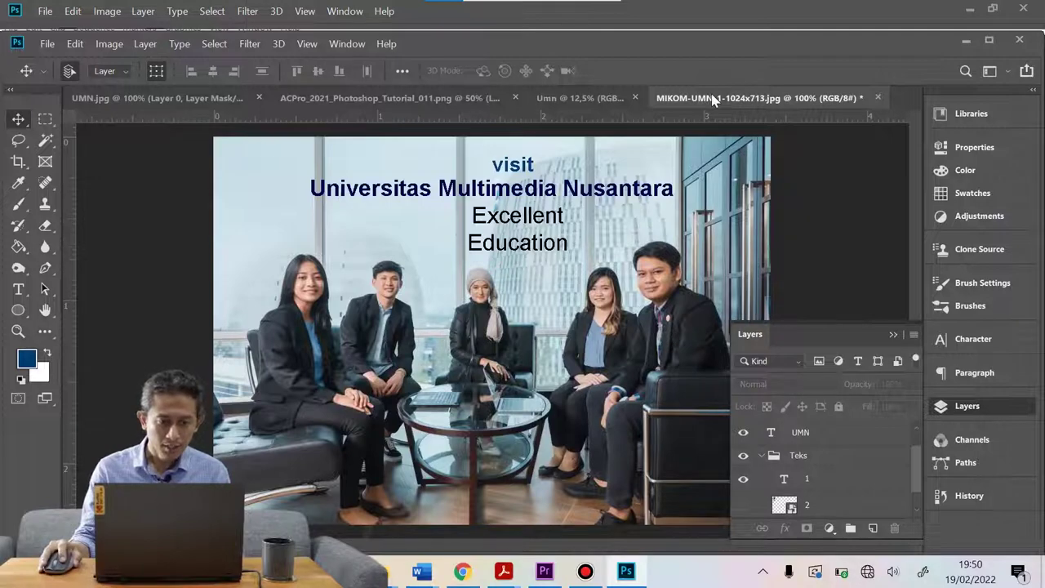
Step: Float the MIKOM-UMN-1-1024x713.jpg document as its own window and open its File Info
left_click_drag(710, 98, 173, 127)
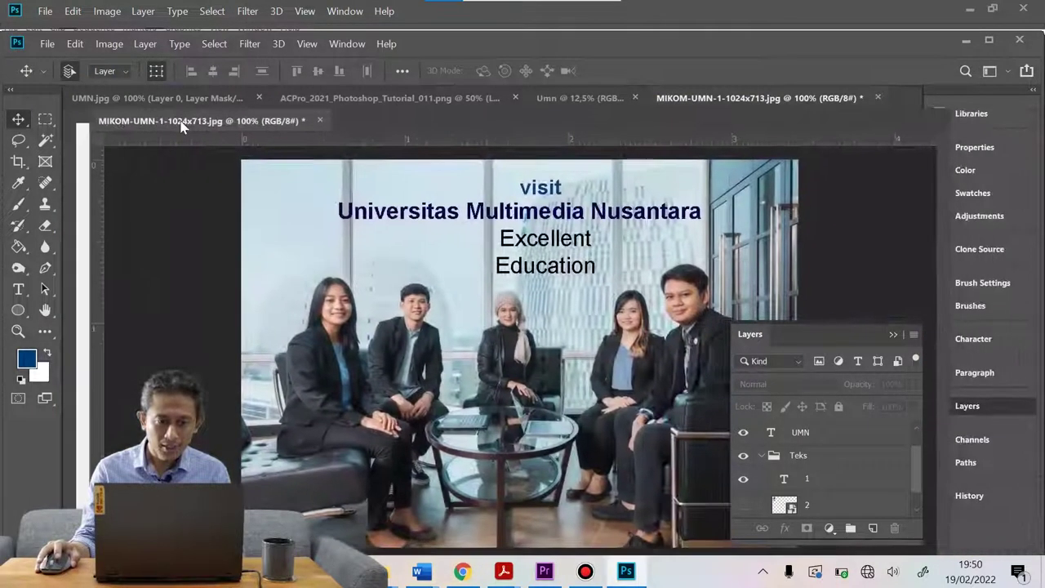
left_click_drag(173, 127, 373, 124)
right_click(373, 126)
left_click(409, 178)
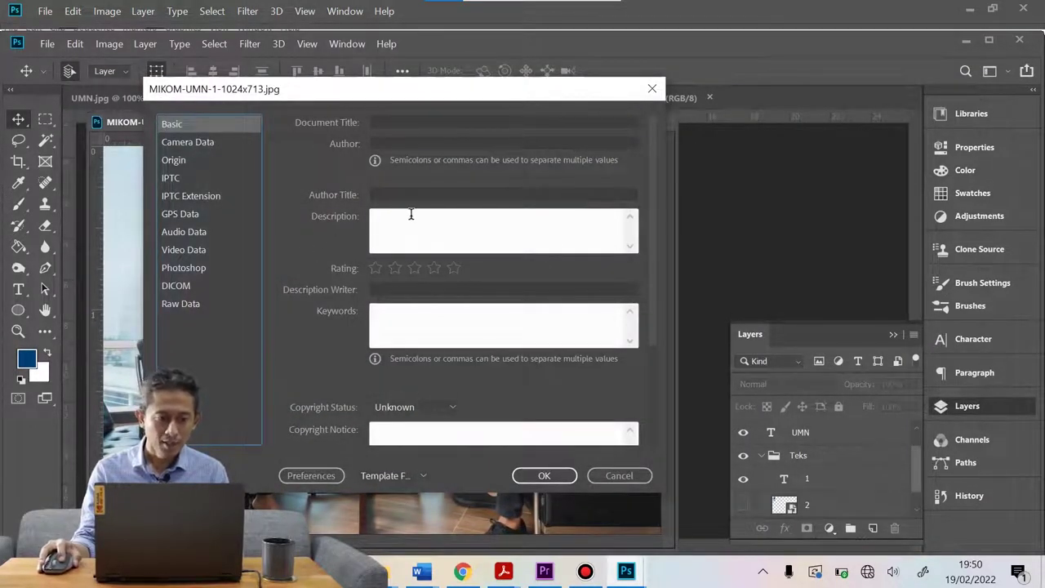
Step: Set Copyright Status to Copyrighted with the owner's name as the Copyright Notice
left_click(453, 407)
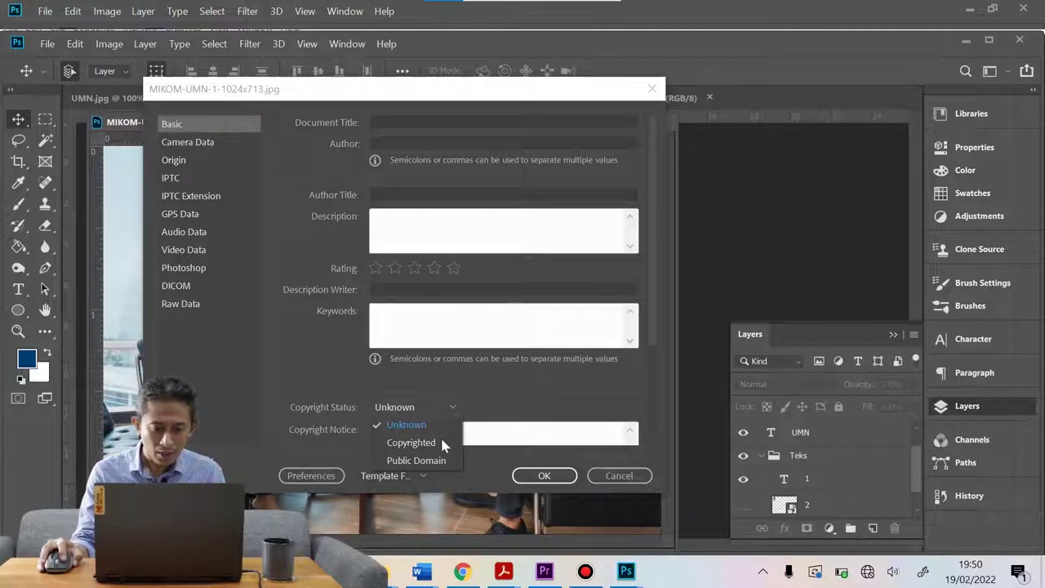
left_click(441, 441)
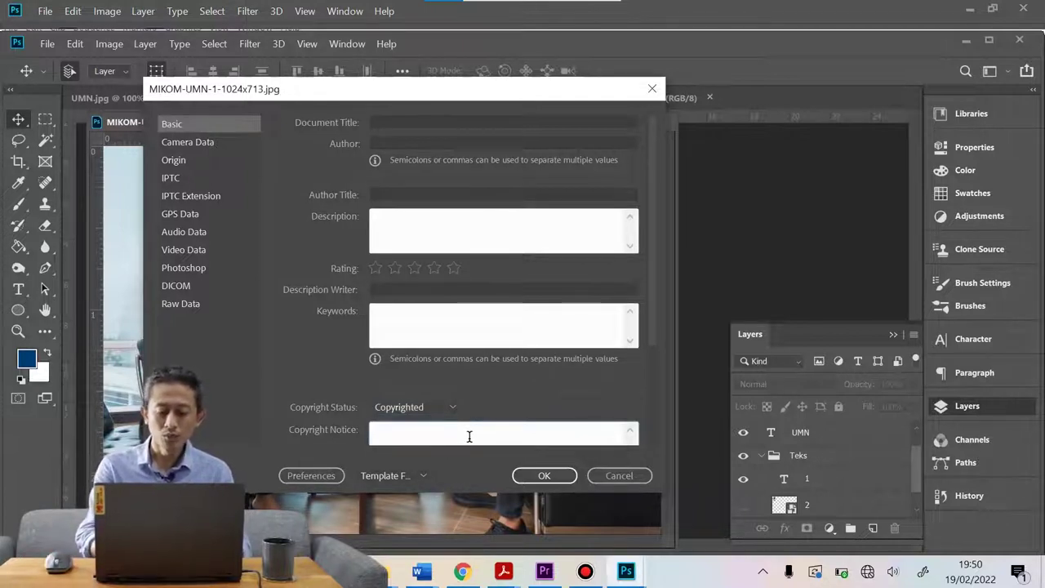
type("J")
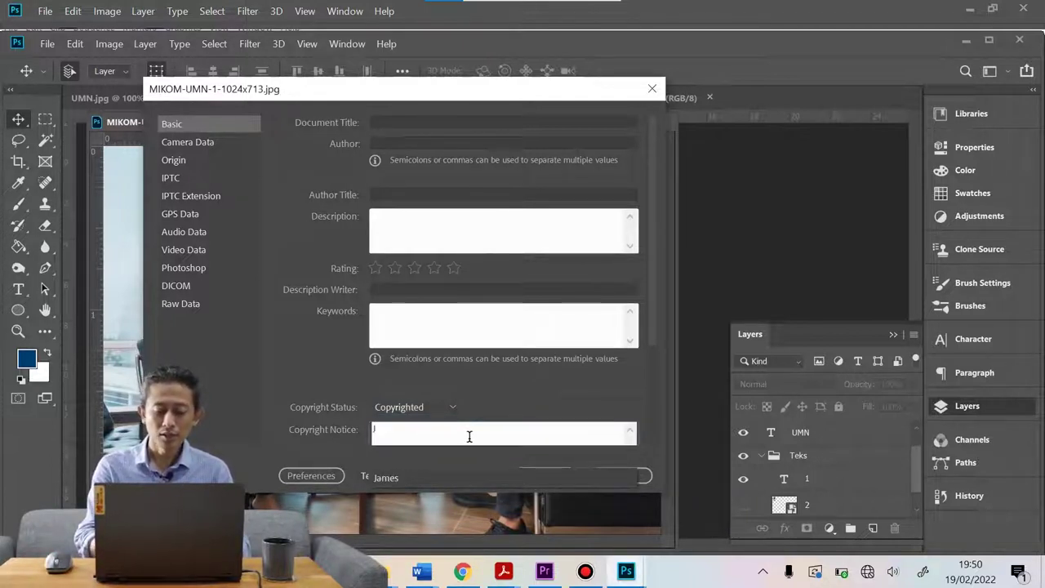
type("ames")
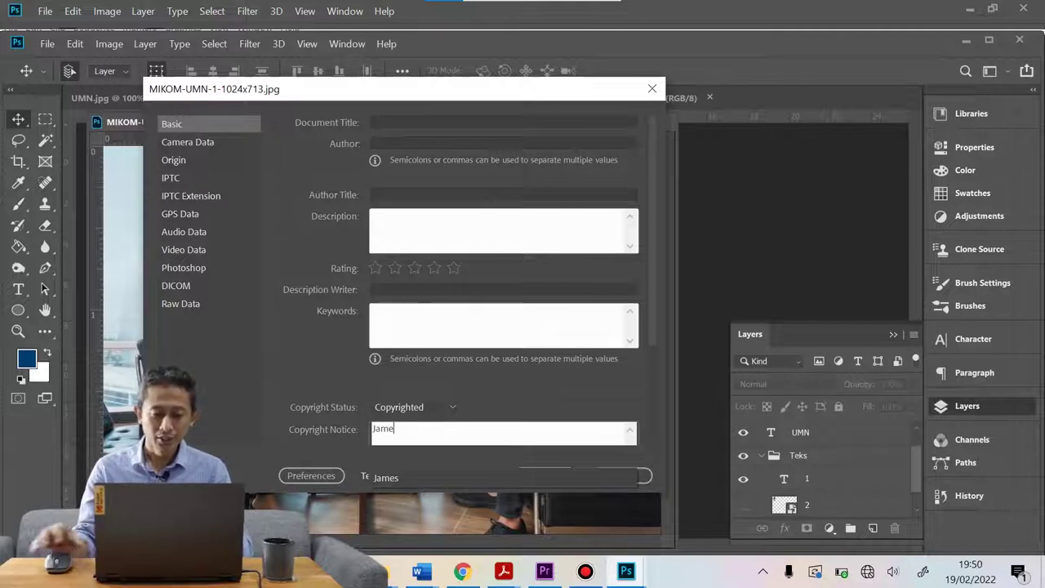
left_click(583, 400)
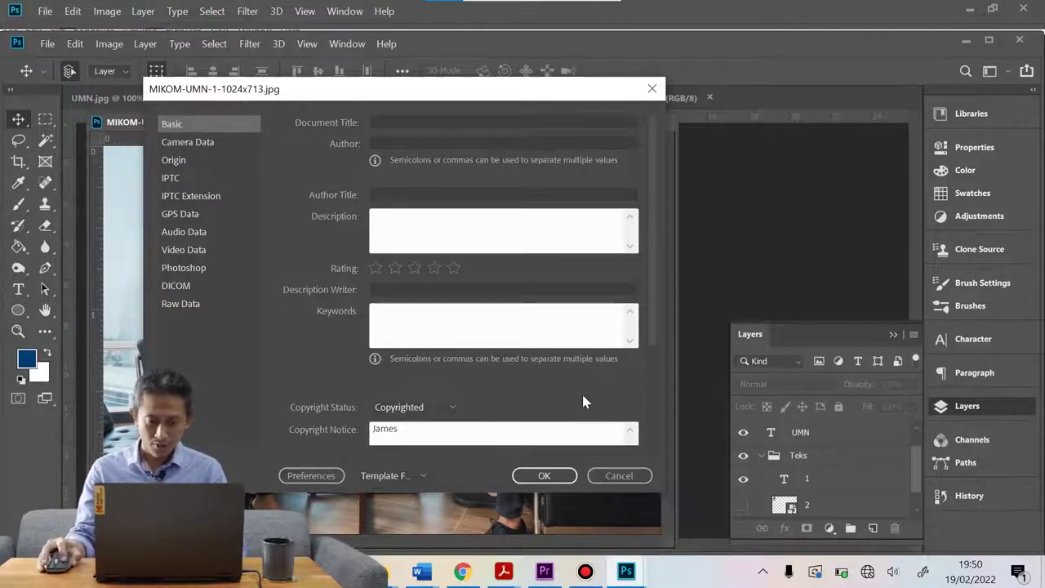
left_click(544, 476)
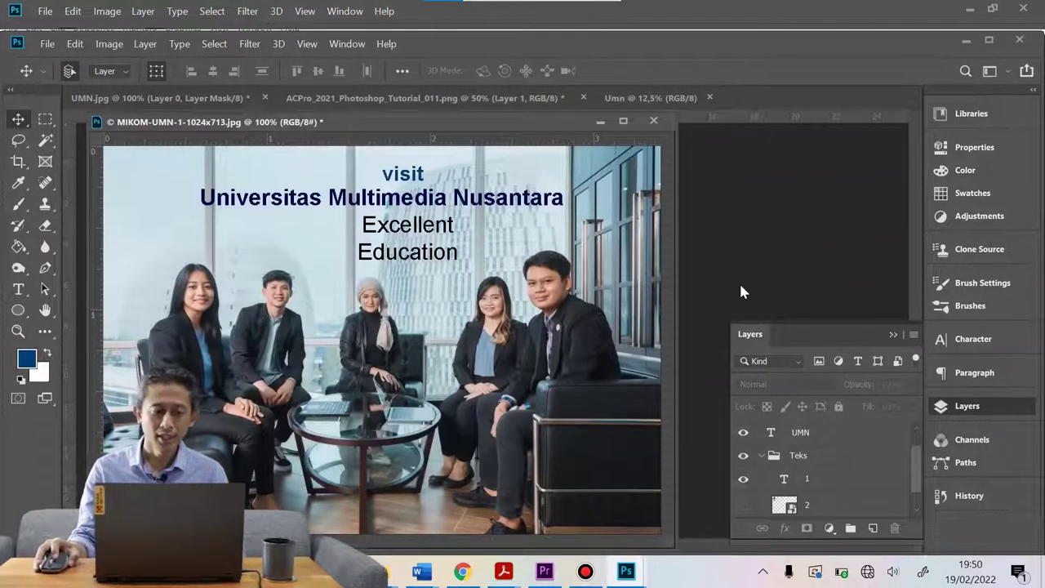